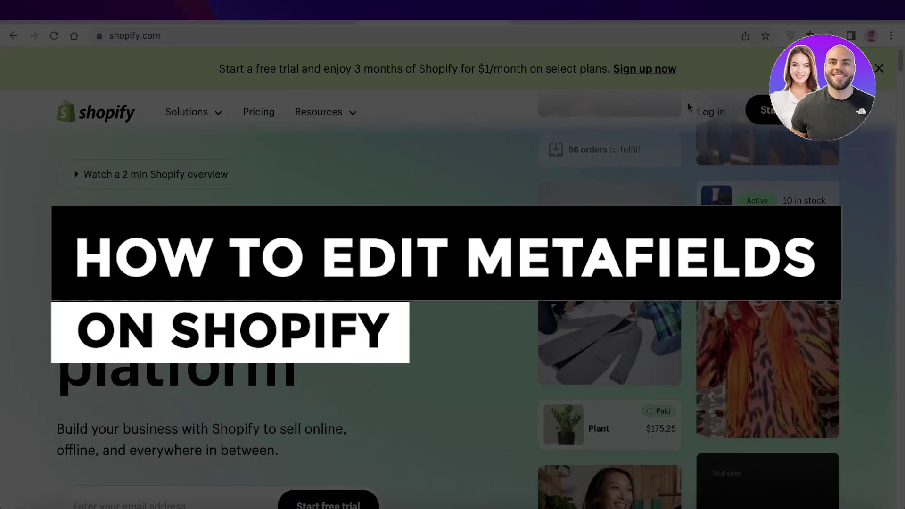
Scroll up and down the shopify.com marketing homepage
{"action": "scroll", "coordinate": [688, 110], "scroll_direction": "down", "scroll_amount": 3}
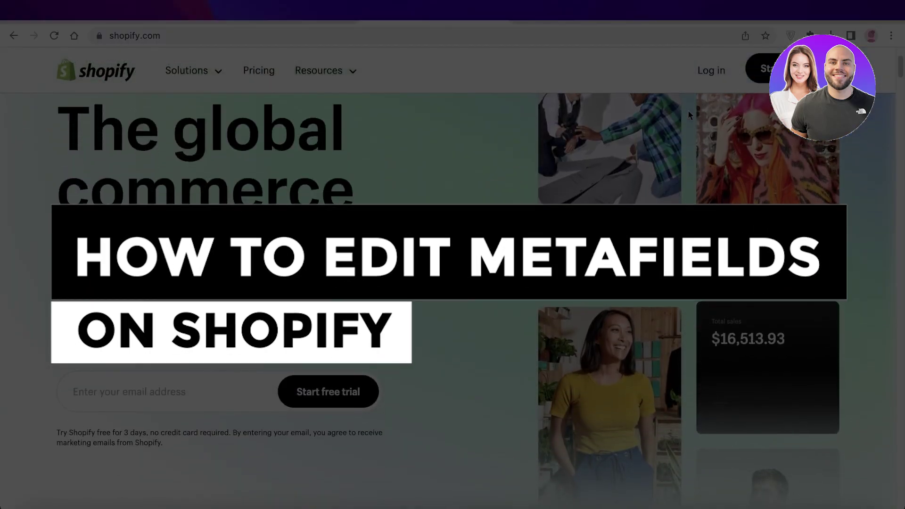
{"action": "scroll", "coordinate": [688, 109], "scroll_direction": "down", "scroll_amount": 3}
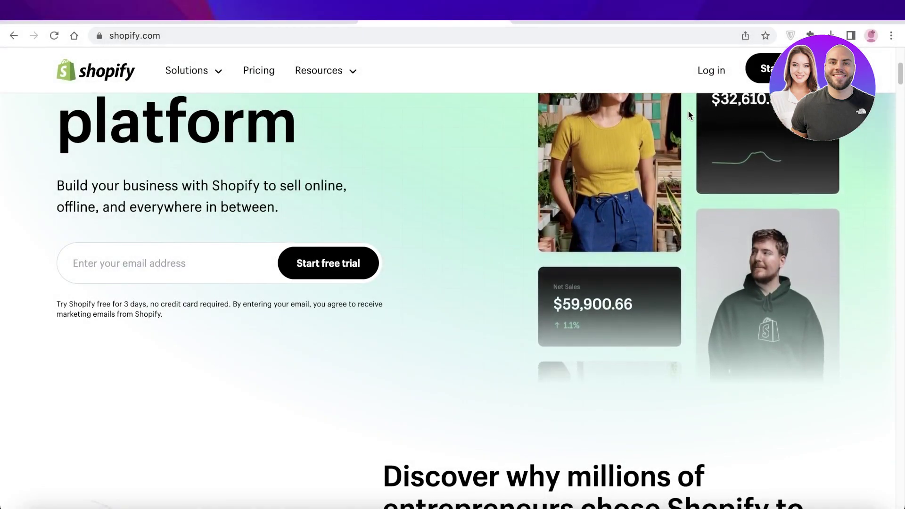
{"action": "scroll", "coordinate": [688, 113], "scroll_direction": "down", "scroll_amount": 5}
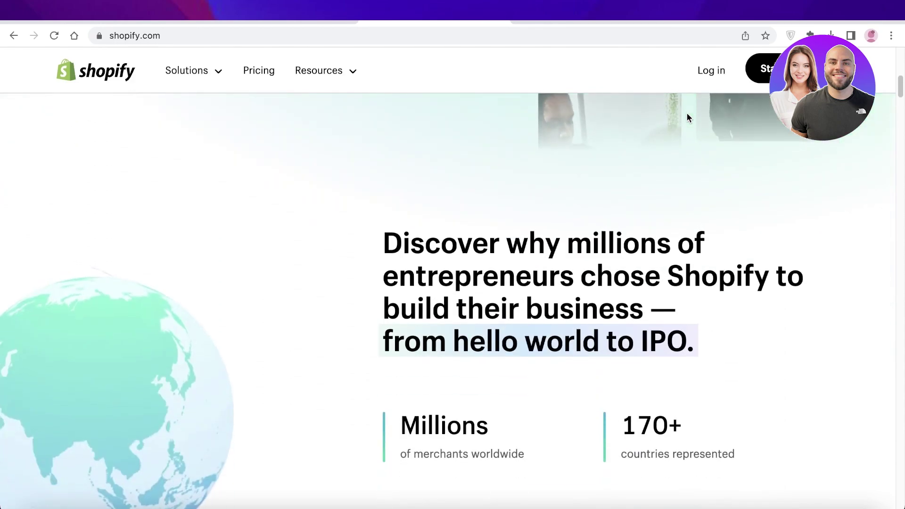
{"action": "scroll", "coordinate": [687, 117], "scroll_direction": "down", "scroll_amount": 10}
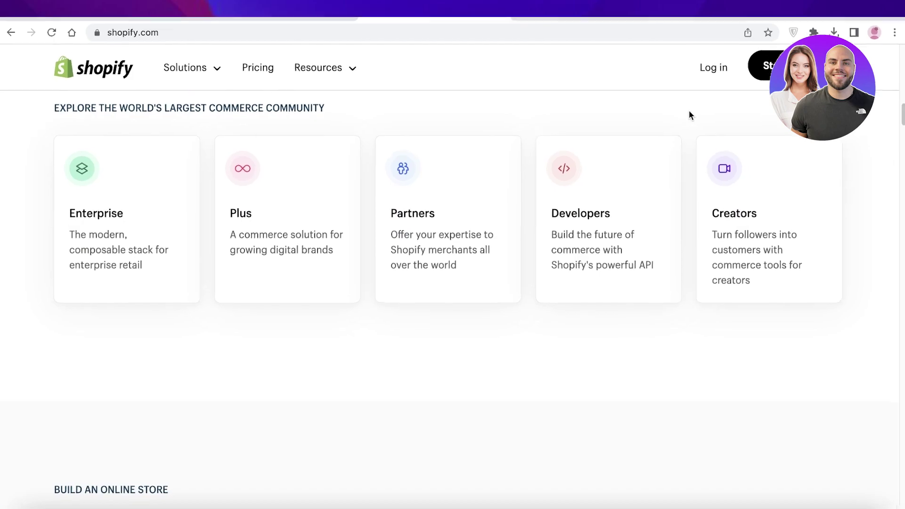
{"action": "scroll", "coordinate": [340, 215], "scroll_direction": "up", "scroll_amount": 3}
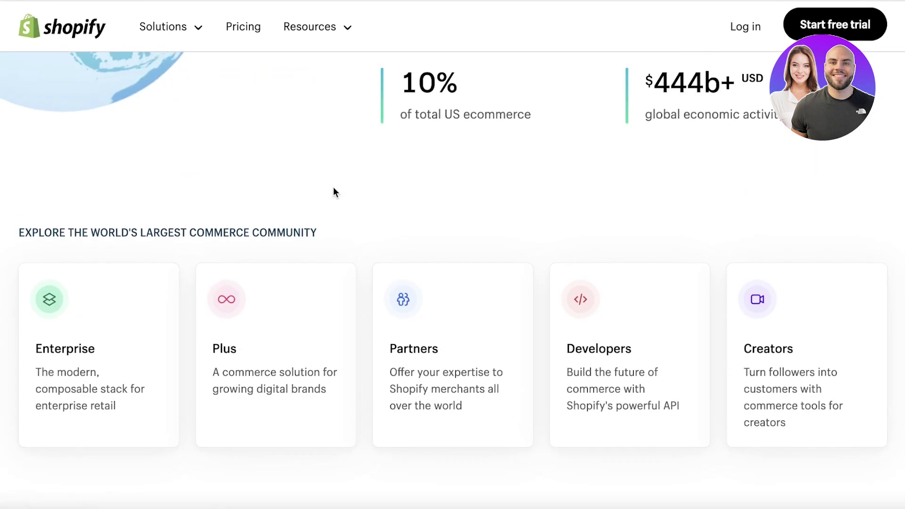
{"action": "scroll", "coordinate": [333, 187], "scroll_direction": "up", "scroll_amount": 8}
{"action": "scroll", "coordinate": [332, 186], "scroll_direction": "up", "scroll_amount": 10}
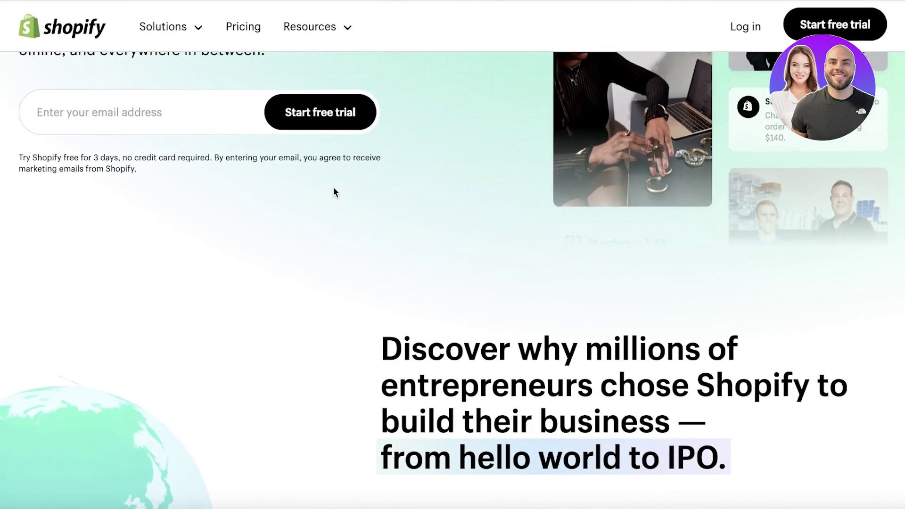
{"action": "scroll", "coordinate": [333, 188], "scroll_direction": "down", "scroll_amount": 10}
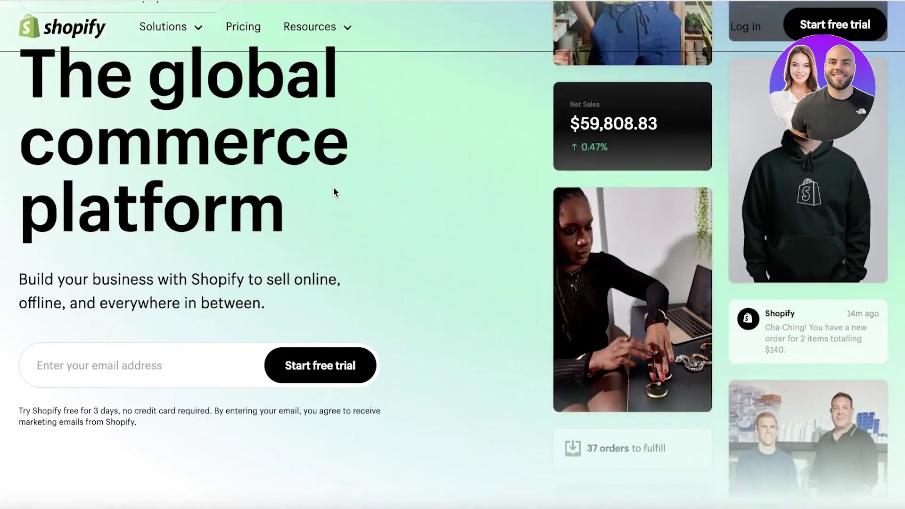
{"action": "scroll", "coordinate": [333, 187], "scroll_direction": "down", "scroll_amount": 14}
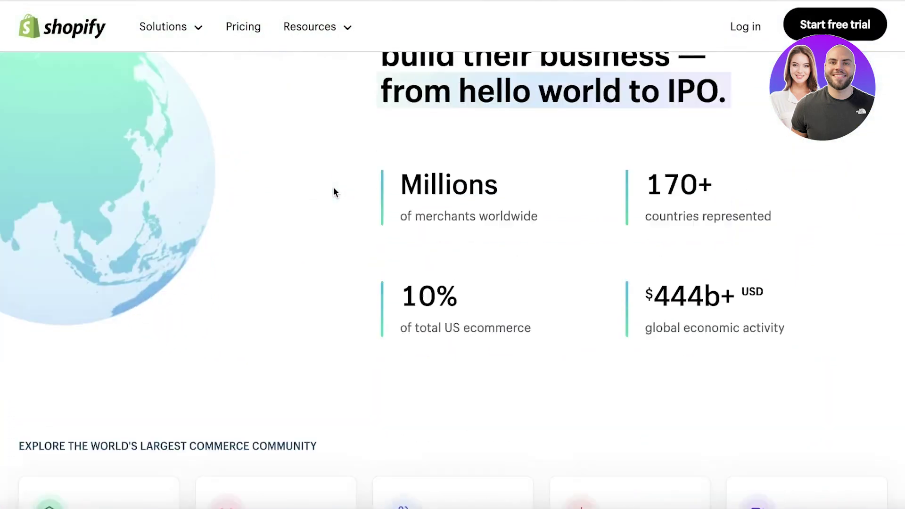
{"action": "scroll", "coordinate": [333, 187], "scroll_direction": "down", "scroll_amount": 6}
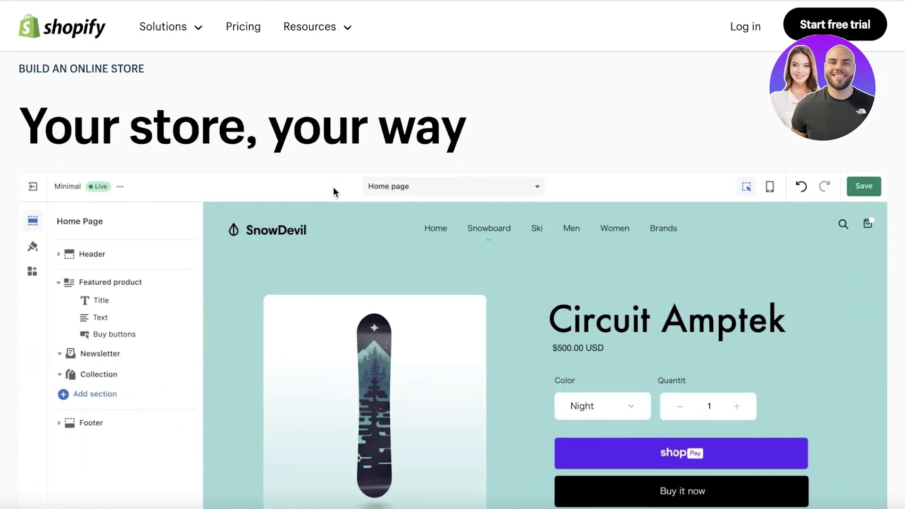
{"action": "scroll", "coordinate": [333, 187], "scroll_direction": "down", "scroll_amount": 1}
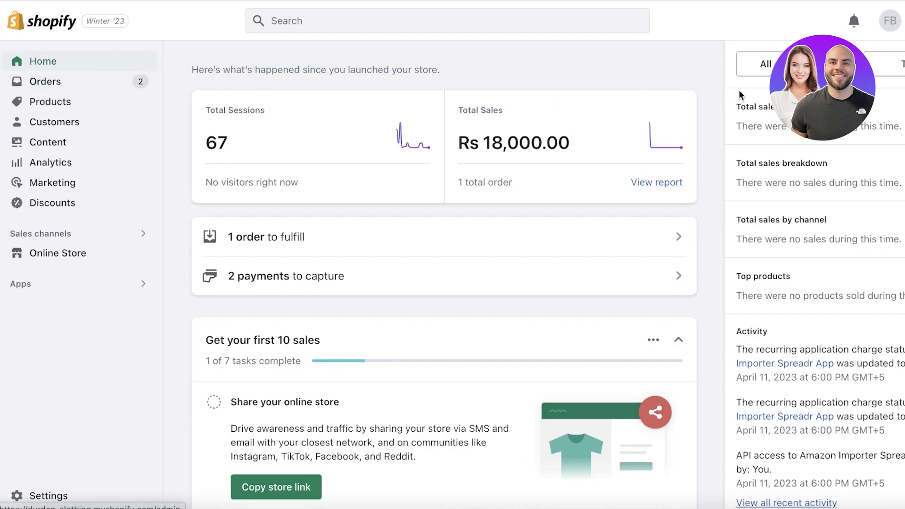
Go through Orders and Home to Products, then preview the wire stripper product on the storefront
{"action": "scroll", "coordinate": [731, 90], "scroll_direction": "down", "scroll_amount": 8}
{"action": "scroll", "coordinate": [690, 137], "scroll_direction": "up", "scroll_amount": 8}
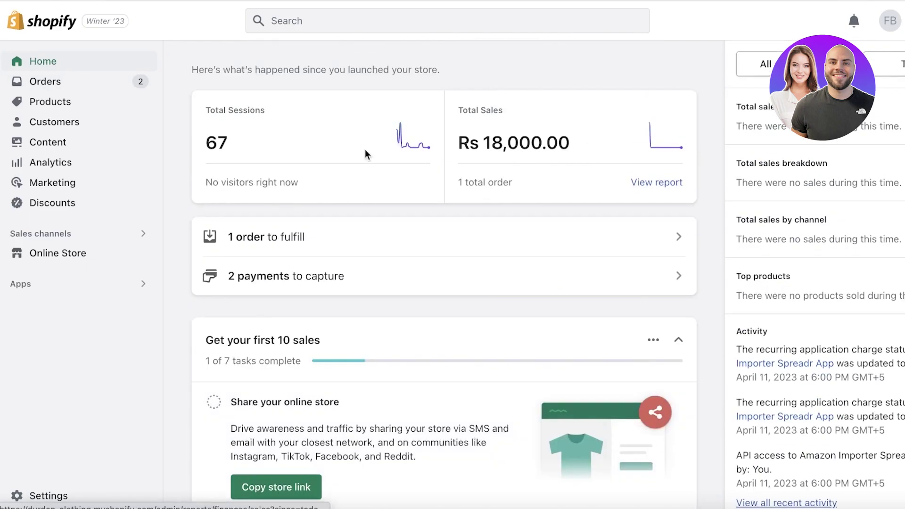
{"action": "left_click", "coordinate": [45, 82]}
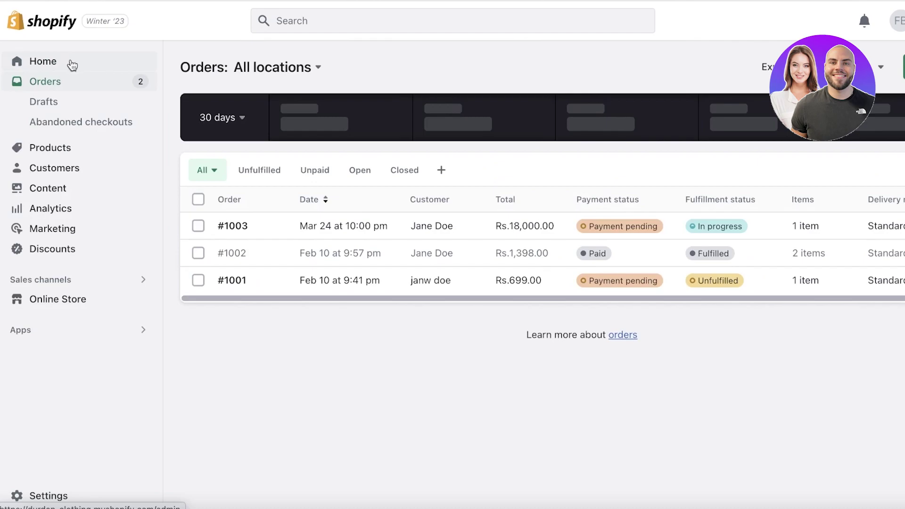
{"action": "left_click", "coordinate": [69, 64]}
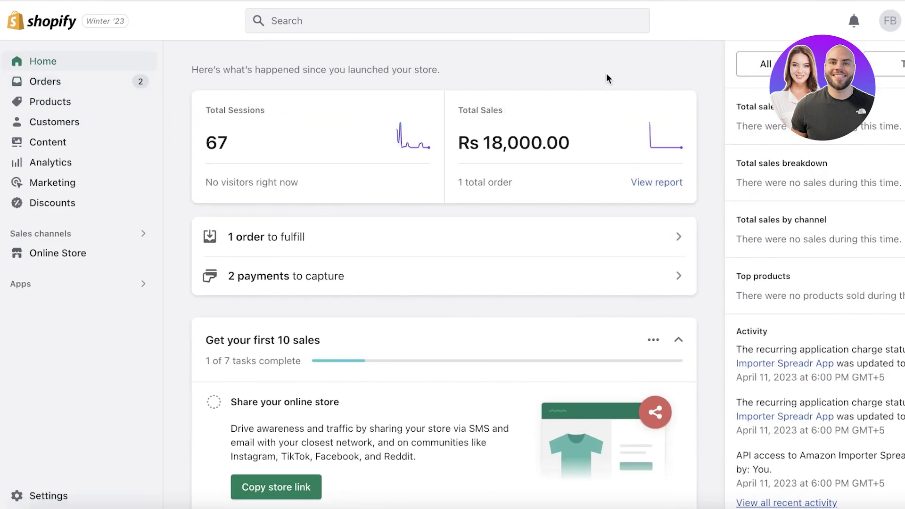
{"action": "left_click", "coordinate": [116, 104]}
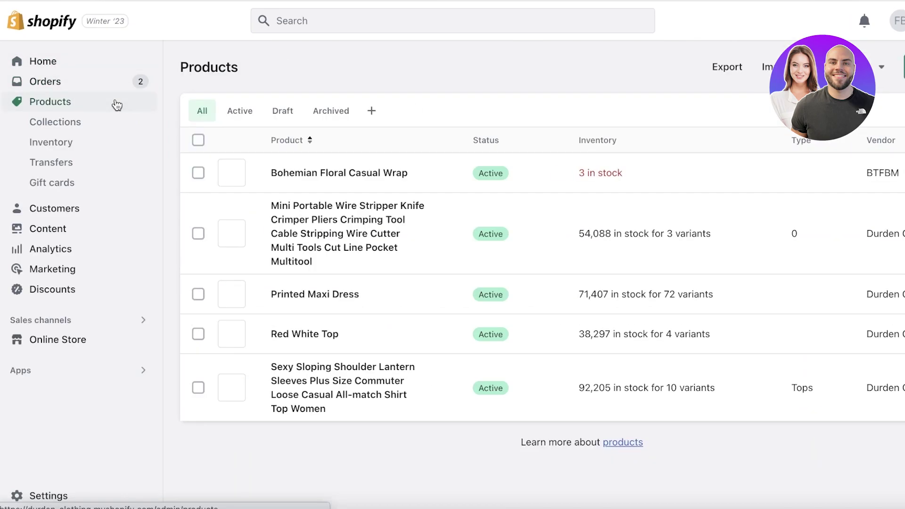
{"action": "left_click", "coordinate": [448, 234]}
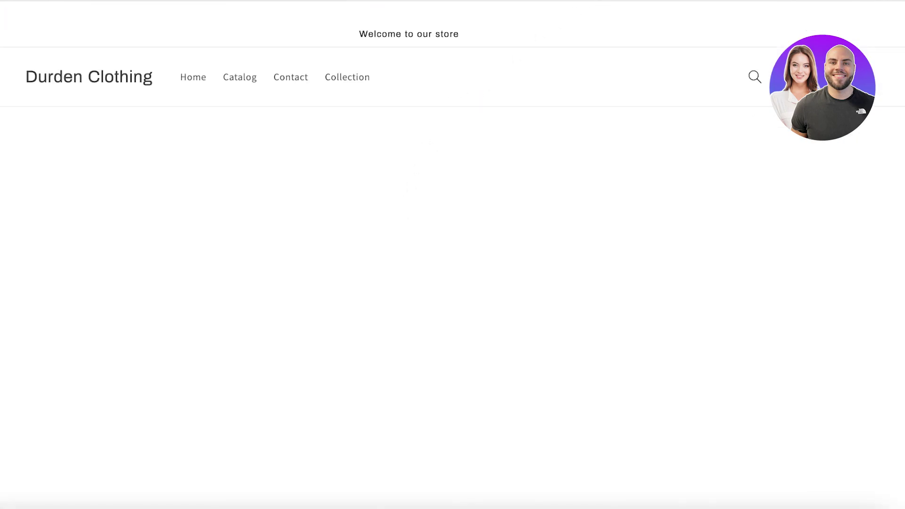
Expand the Materials, Shipping & Returns, Dimensions and Care Instructions rows on the preview page
{"action": "scroll", "coordinate": [590, 93], "scroll_direction": "down", "scroll_amount": 5}
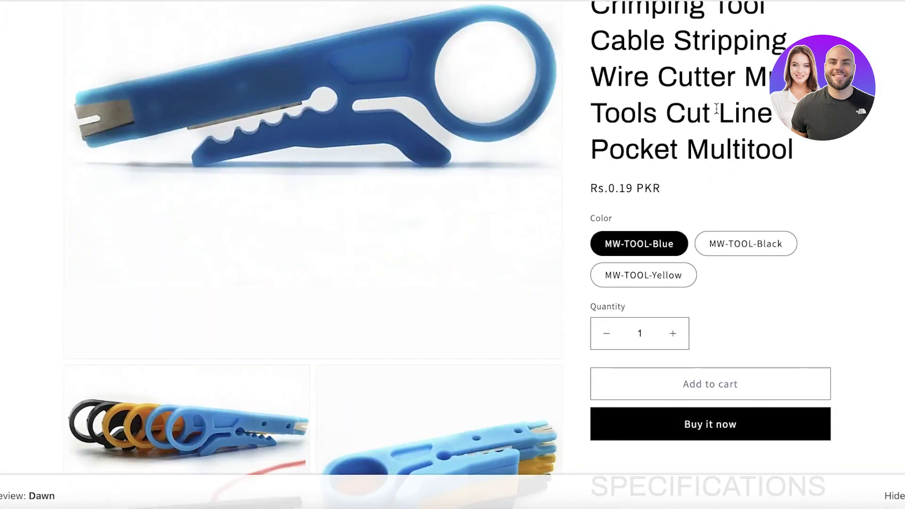
{"action": "scroll", "coordinate": [782, 142], "scroll_direction": "down", "scroll_amount": 15}
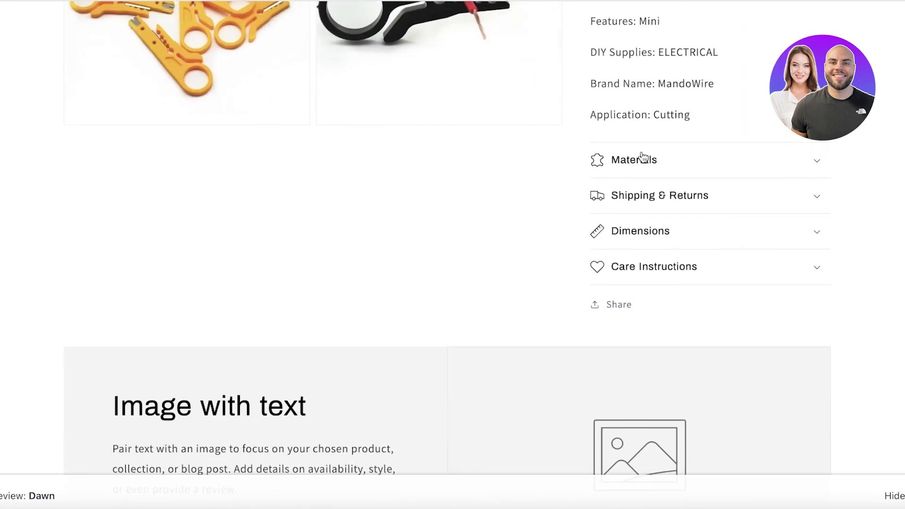
{"action": "left_click", "coordinate": [643, 160]}
{"action": "left_click", "coordinate": [656, 202]}
{"action": "left_click", "coordinate": [648, 252]}
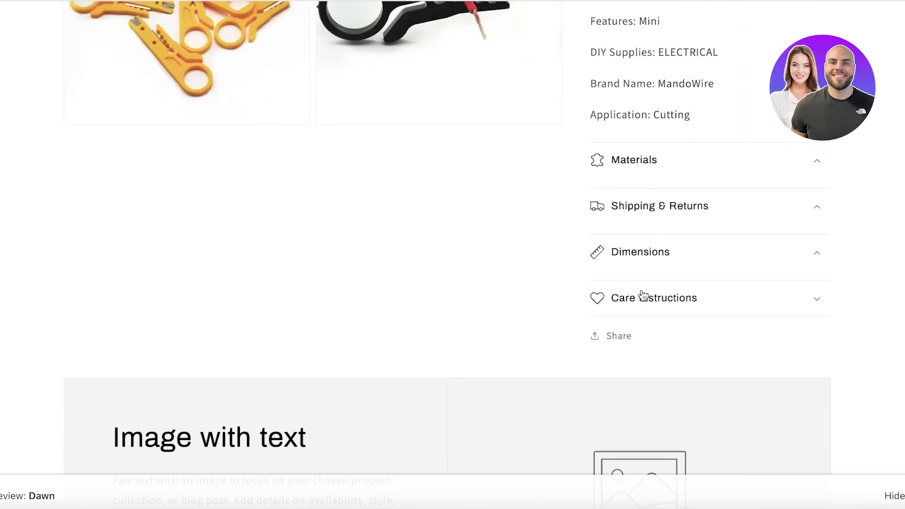
{"action": "left_click", "coordinate": [638, 295]}
{"action": "scroll", "coordinate": [681, 218], "scroll_direction": "up", "scroll_amount": 10}
{"action": "scroll", "coordinate": [681, 217], "scroll_direction": "up", "scroll_amount": 8}
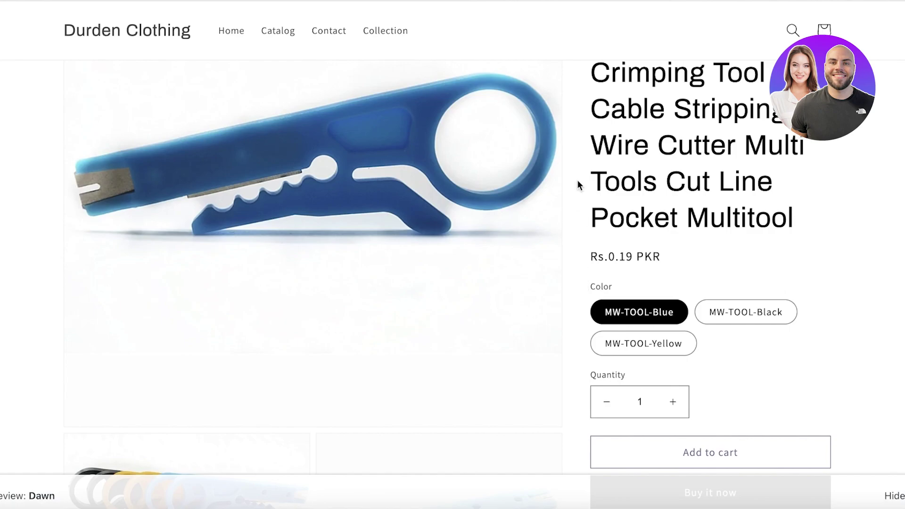
Close the preview, open Printed Maxi Dress and begin adding a third variant option
{"action": "key", "text": "ctrl+w"}
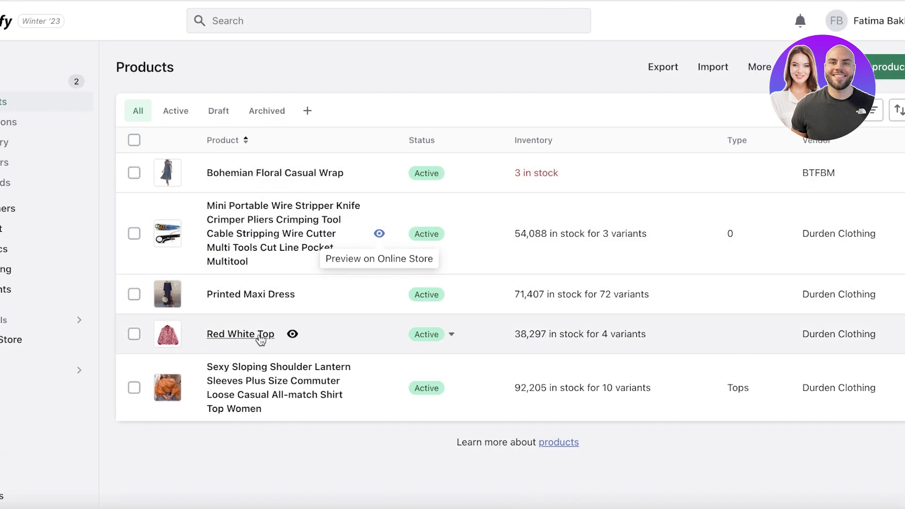
{"action": "left_click", "coordinate": [217, 292]}
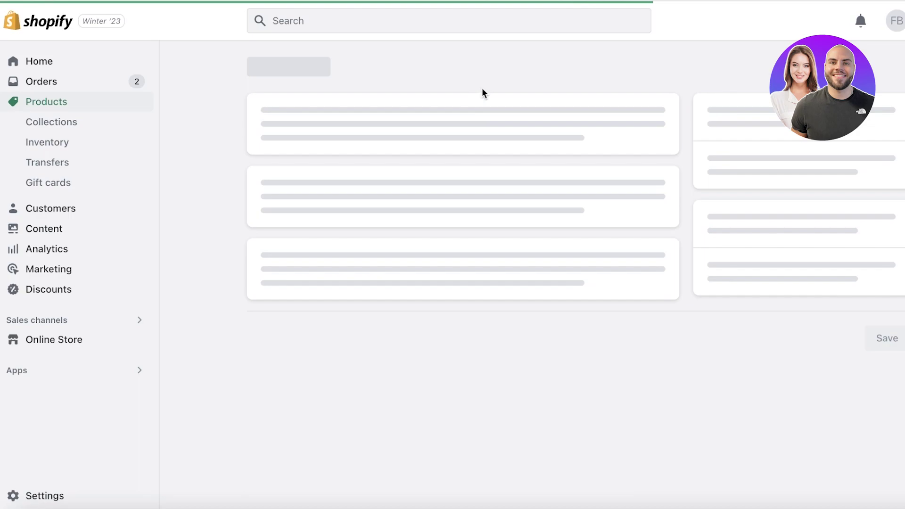
{"action": "scroll", "coordinate": [461, 136], "scroll_direction": "down", "scroll_amount": 15}
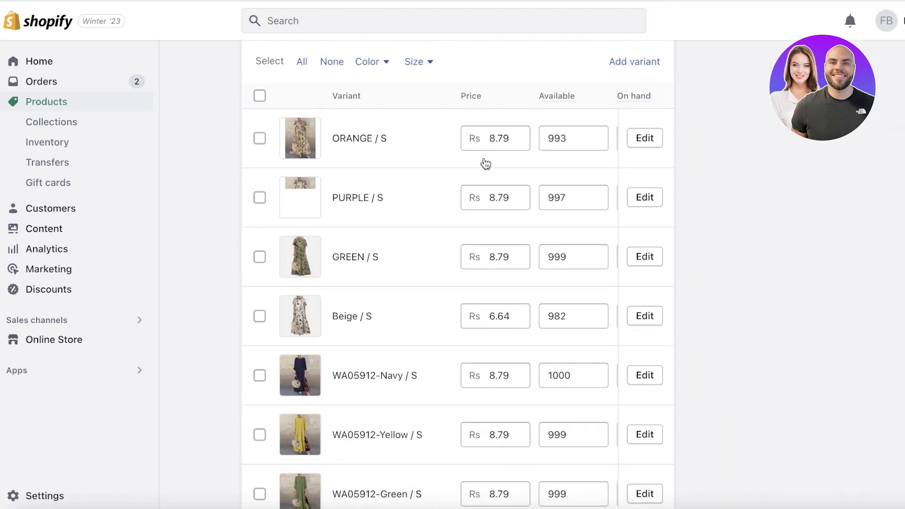
{"action": "scroll", "coordinate": [656, 196], "scroll_direction": "up", "scroll_amount": 4}
{"action": "scroll", "coordinate": [657, 196], "scroll_direction": "down", "scroll_amount": 4}
{"action": "scroll", "coordinate": [363, 221], "scroll_direction": "up", "scroll_amount": 15}
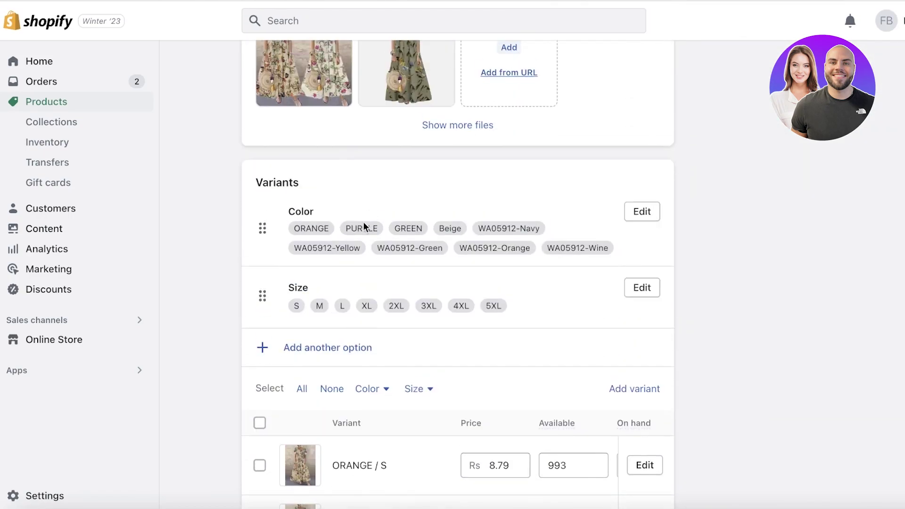
{"action": "scroll", "coordinate": [365, 244], "scroll_direction": "down", "scroll_amount": 15}
{"action": "scroll", "coordinate": [366, 244], "scroll_direction": "up", "scroll_amount": 12}
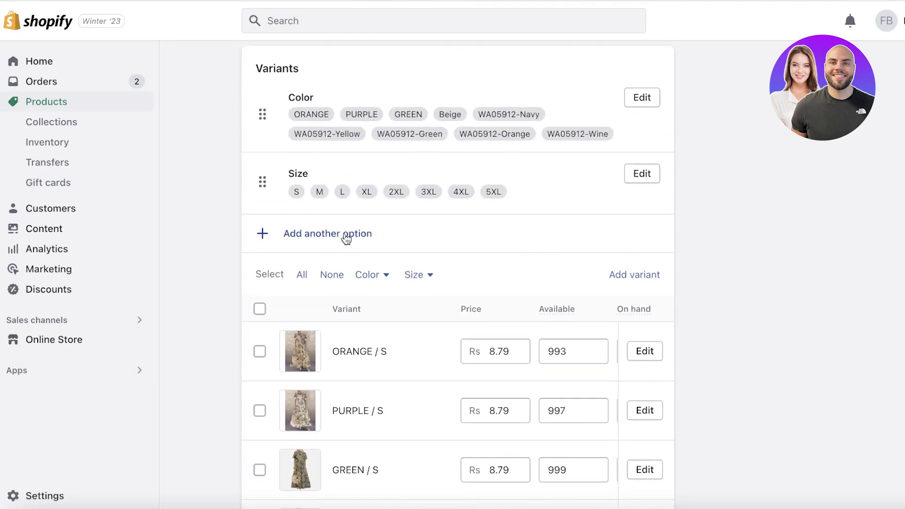
{"action": "left_click", "coordinate": [345, 235]}
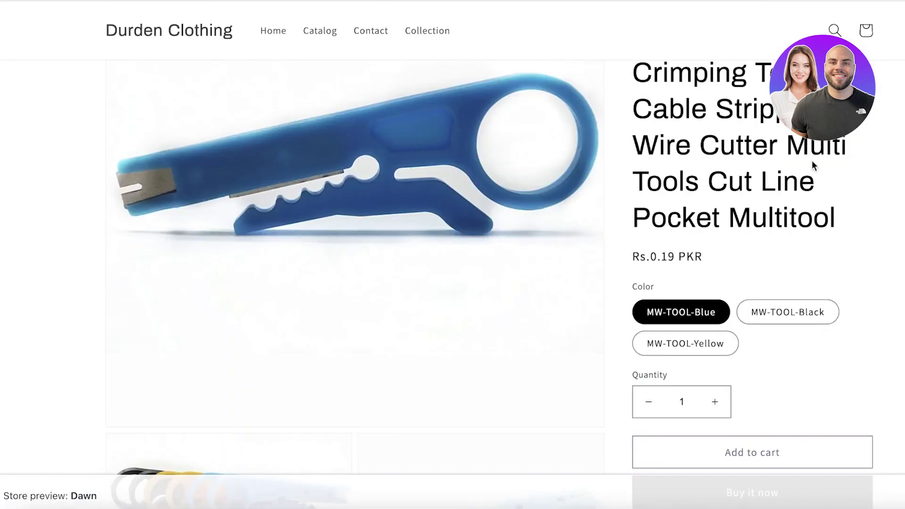
Collapse the Materials, Shipping & Returns and Dimensions rows, then dismiss the dress's option name suggestions
{"action": "scroll", "coordinate": [801, 221], "scroll_direction": "down", "scroll_amount": 4}
{"action": "scroll", "coordinate": [796, 224], "scroll_direction": "up", "scroll_amount": 1}
{"action": "scroll", "coordinate": [797, 224], "scroll_direction": "up", "scroll_amount": 3}
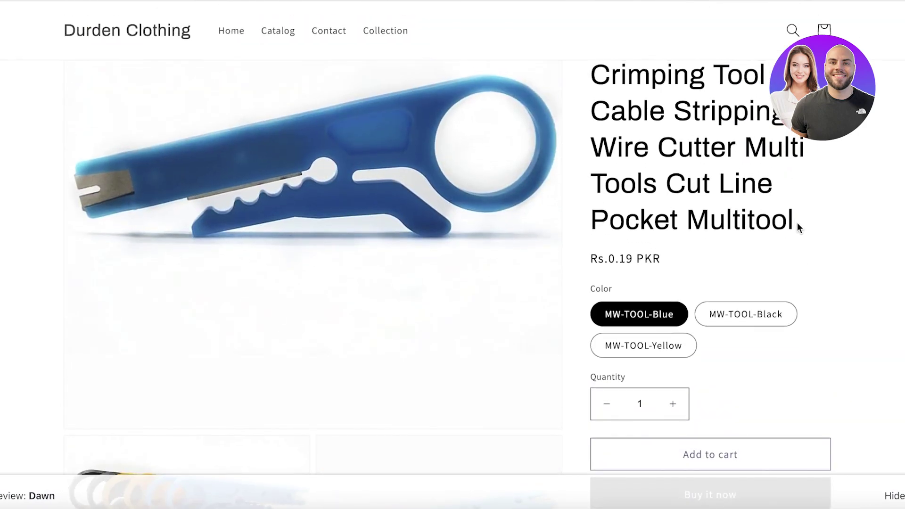
{"action": "scroll", "coordinate": [796, 222], "scroll_direction": "down", "scroll_amount": 10}
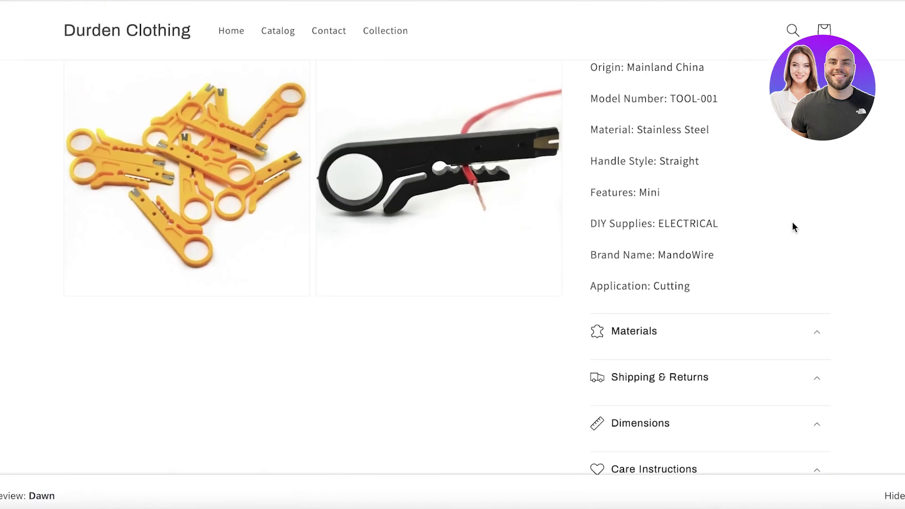
{"action": "scroll", "coordinate": [793, 227], "scroll_direction": "down", "scroll_amount": 3}
{"action": "left_click", "coordinate": [684, 224]}
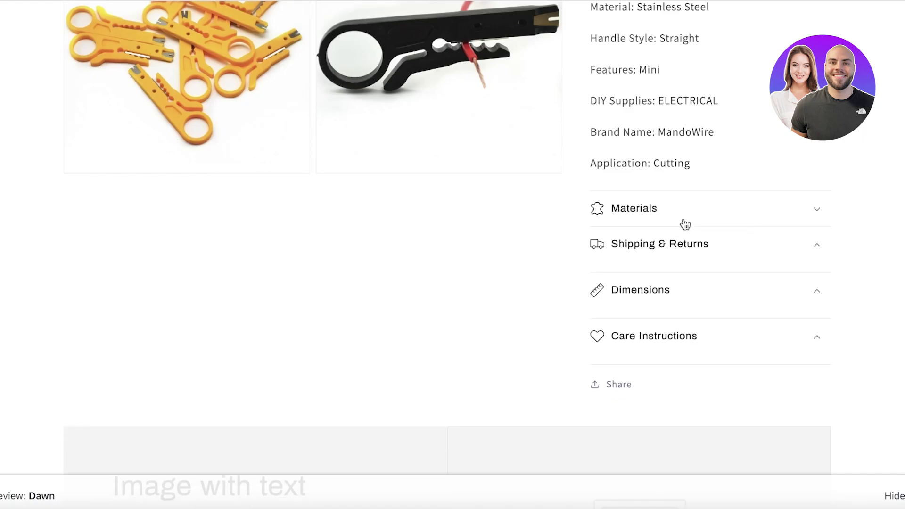
{"action": "left_click", "coordinate": [677, 245]}
{"action": "left_click", "coordinate": [665, 282]}
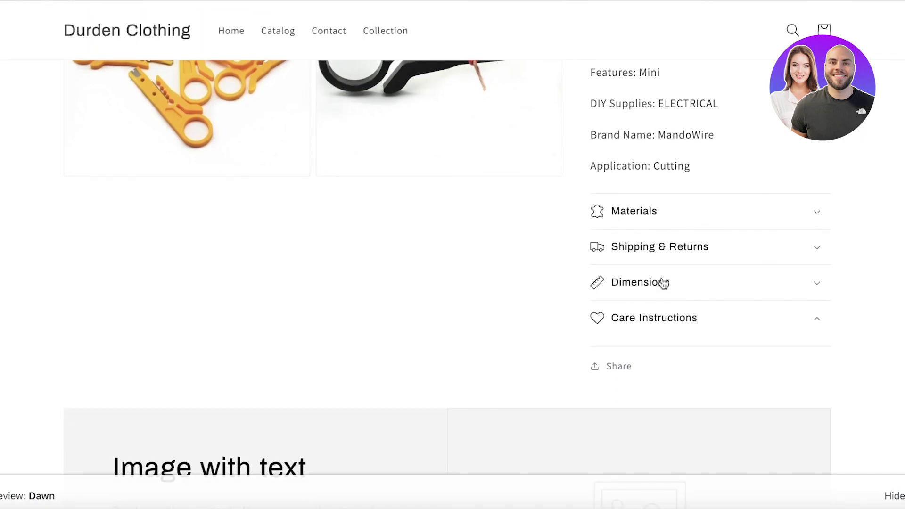
{"action": "scroll", "coordinate": [664, 274], "scroll_direction": "up", "scroll_amount": 3}
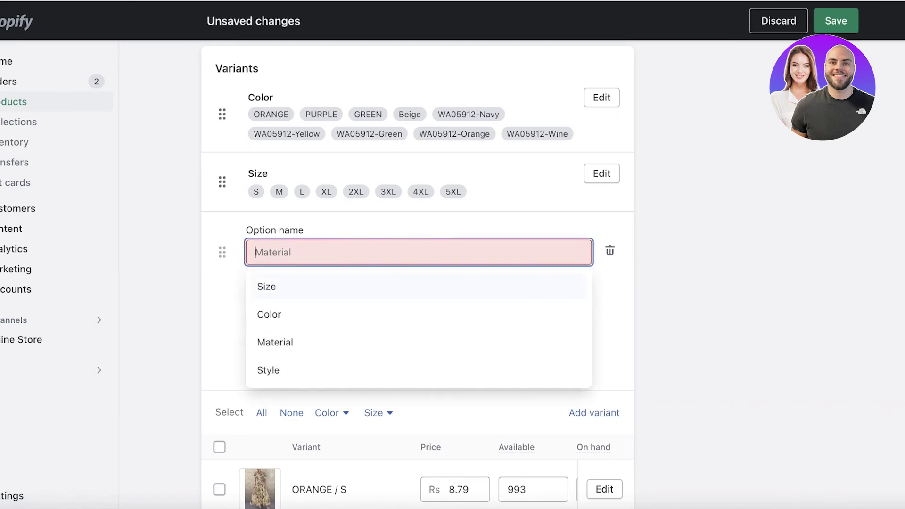
{"action": "left_click", "coordinate": [858, 159]}
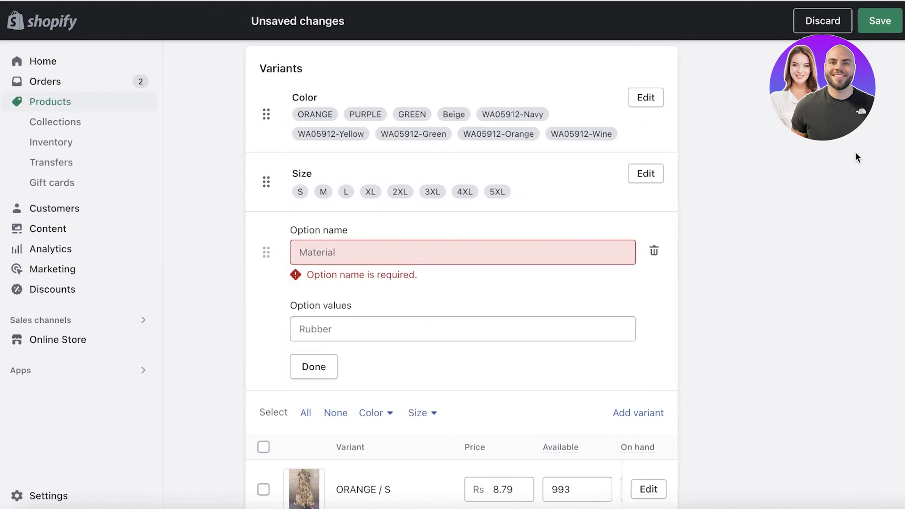
Leave the dress without saving the new option and glance at the dashboard's date range choices
{"action": "left_click", "coordinate": [45, 65]}
{"action": "left_click", "coordinate": [642, 299]}
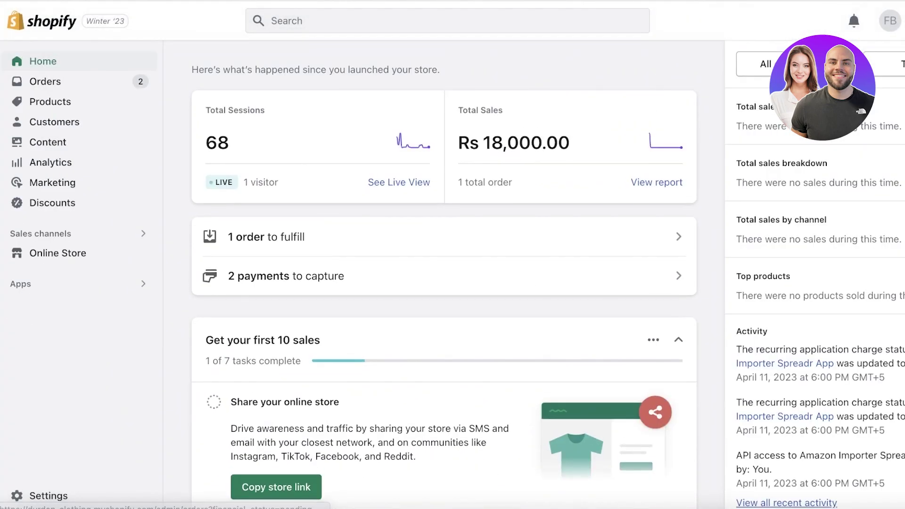
{"action": "left_click", "coordinate": [886, 63]}
{"action": "left_click", "coordinate": [886, 63]}
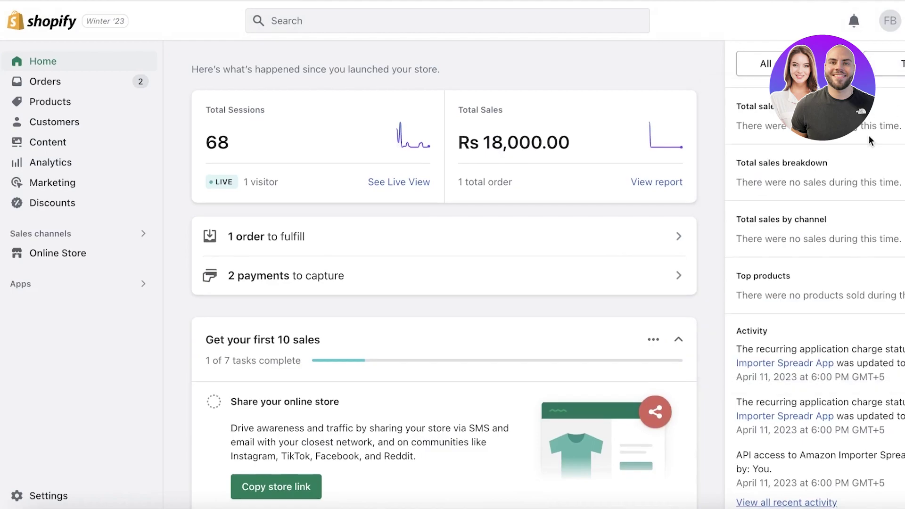
{"action": "scroll", "coordinate": [868, 141], "scroll_direction": "down", "scroll_amount": 7}
{"action": "scroll", "coordinate": [477, 196], "scroll_direction": "up", "scroll_amount": 7}
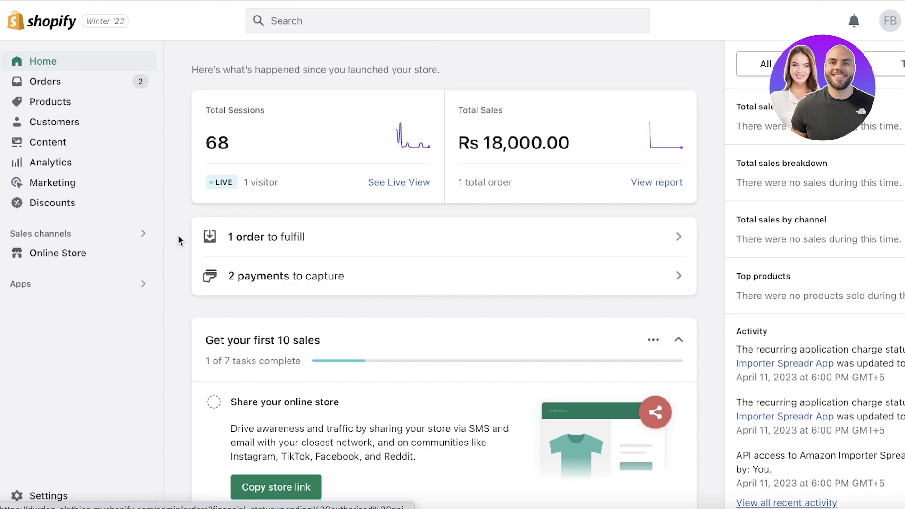
Open the store Settings and view the Checkout settings page
{"action": "left_click", "coordinate": [30, 497]}
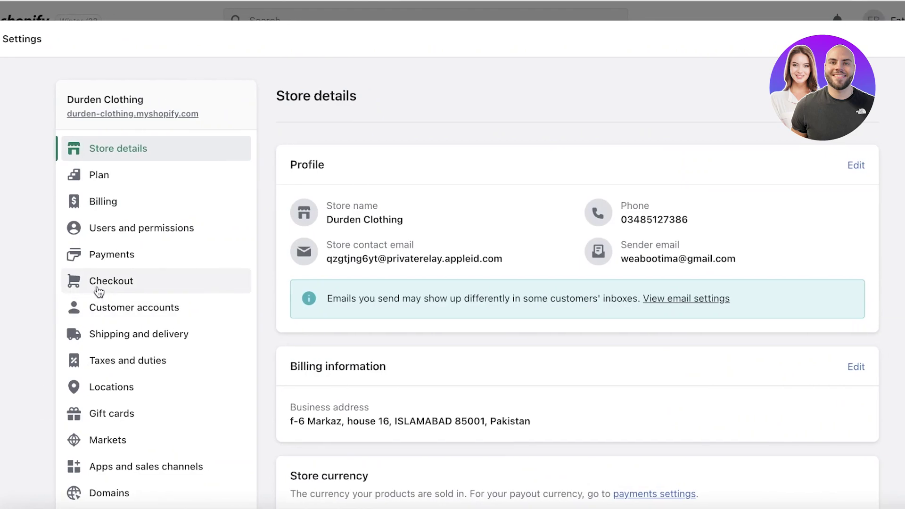
{"action": "left_click", "coordinate": [126, 292]}
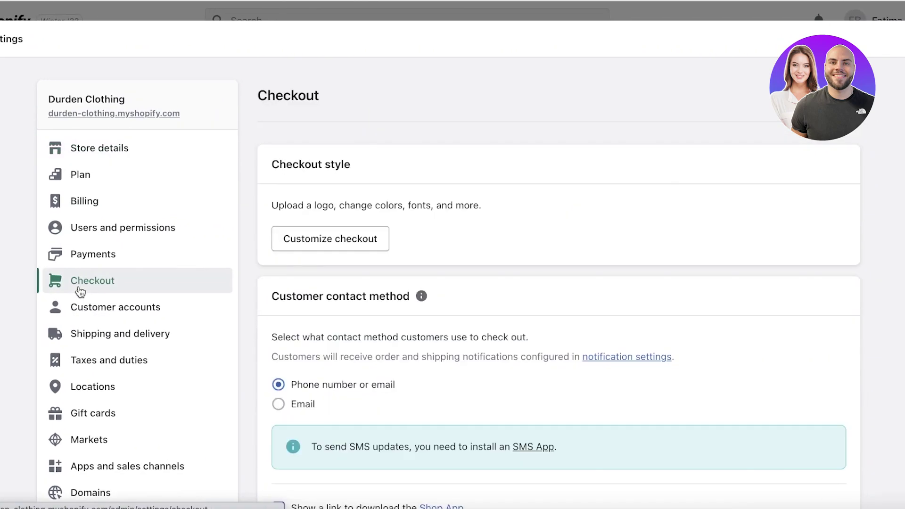
{"action": "scroll", "coordinate": [80, 292], "scroll_direction": "down", "scroll_amount": 10}
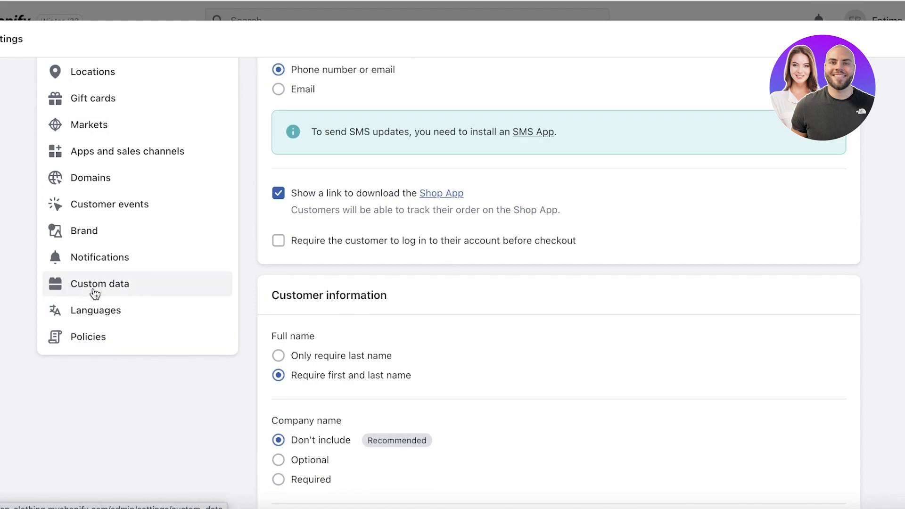
{"action": "left_click", "coordinate": [134, 288]}
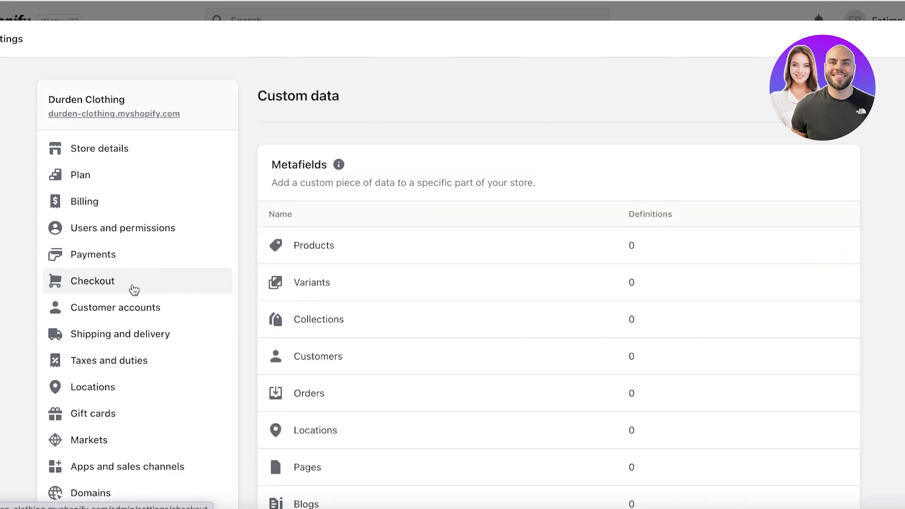
{"action": "scroll", "coordinate": [587, 118], "scroll_direction": "down", "scroll_amount": 3}
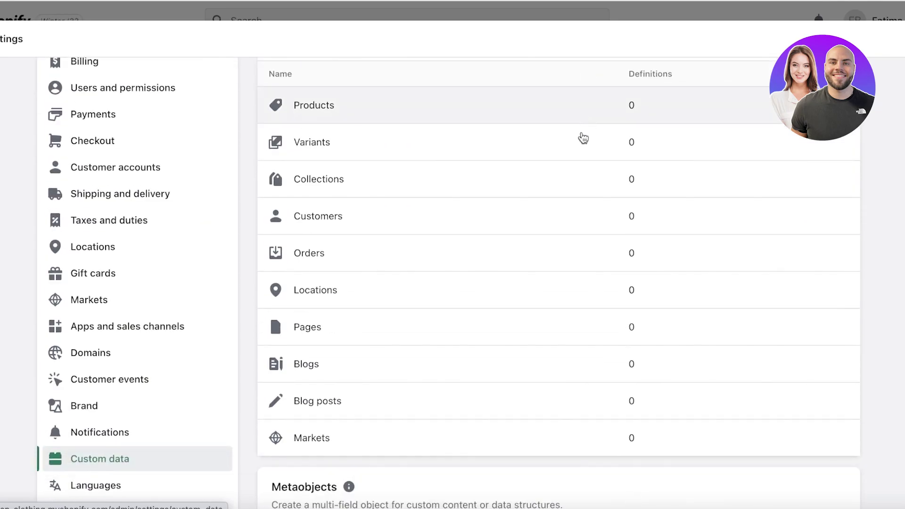
{"action": "scroll", "coordinate": [495, 364], "scroll_direction": "up", "scroll_amount": 2}
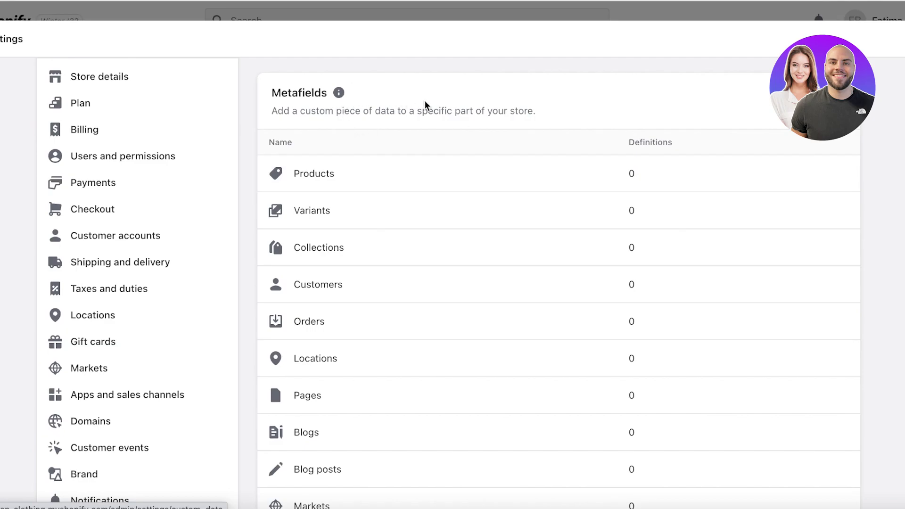
{"action": "scroll", "coordinate": [445, 104], "scroll_direction": "down", "scroll_amount": 3}
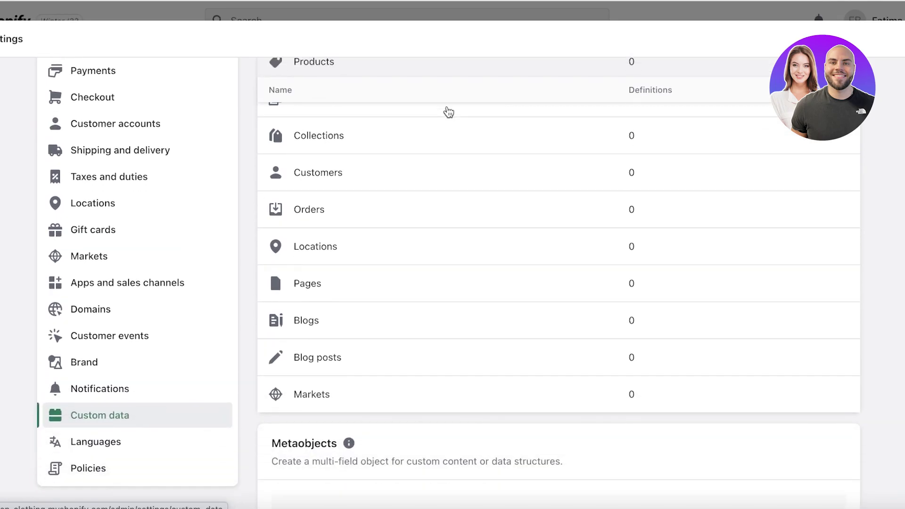
{"action": "scroll", "coordinate": [448, 111], "scroll_direction": "up", "scroll_amount": 5}
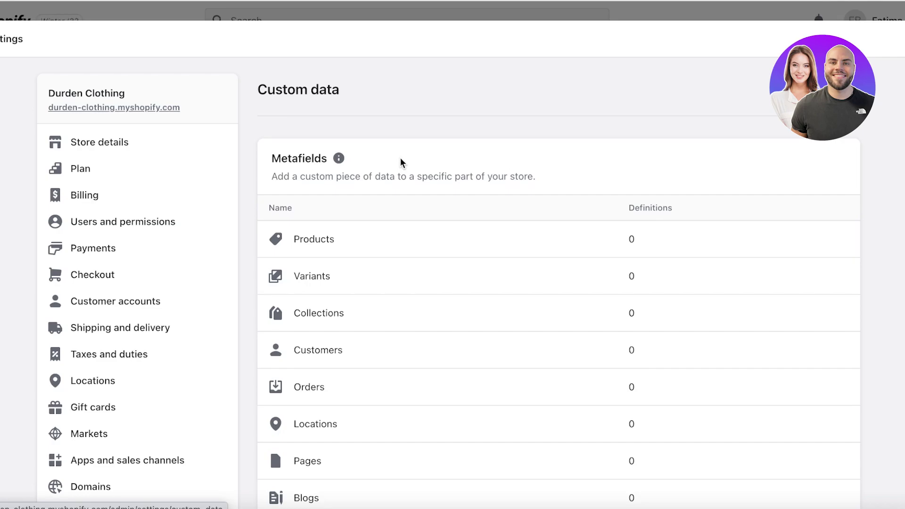
{"action": "scroll", "coordinate": [409, 158], "scroll_direction": "down", "scroll_amount": 7}
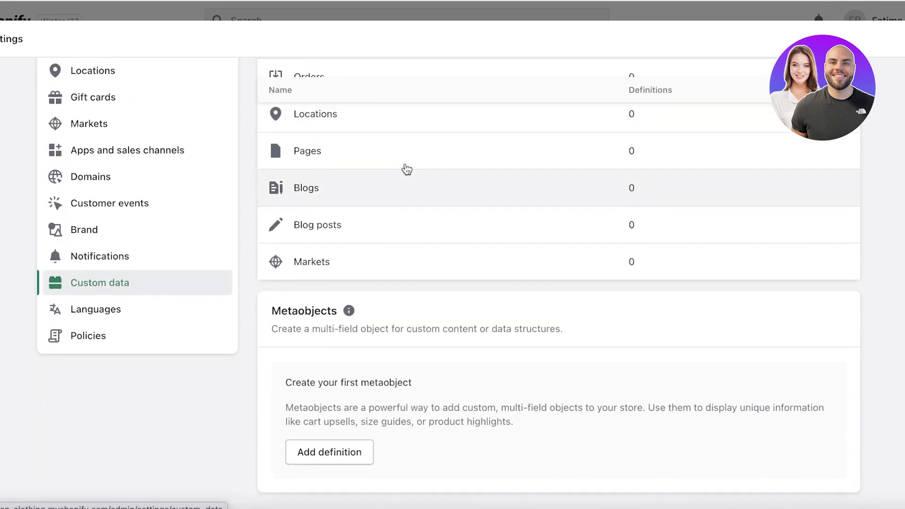
{"action": "scroll", "coordinate": [407, 169], "scroll_direction": "up", "scroll_amount": 7}
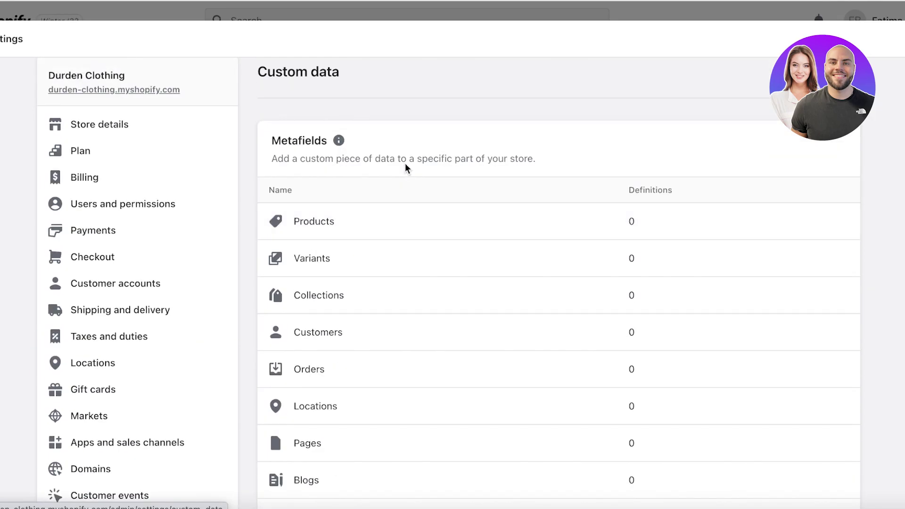
Start a new product metafield definition named 'Washing Instructions'
{"action": "left_click", "coordinate": [334, 228]}
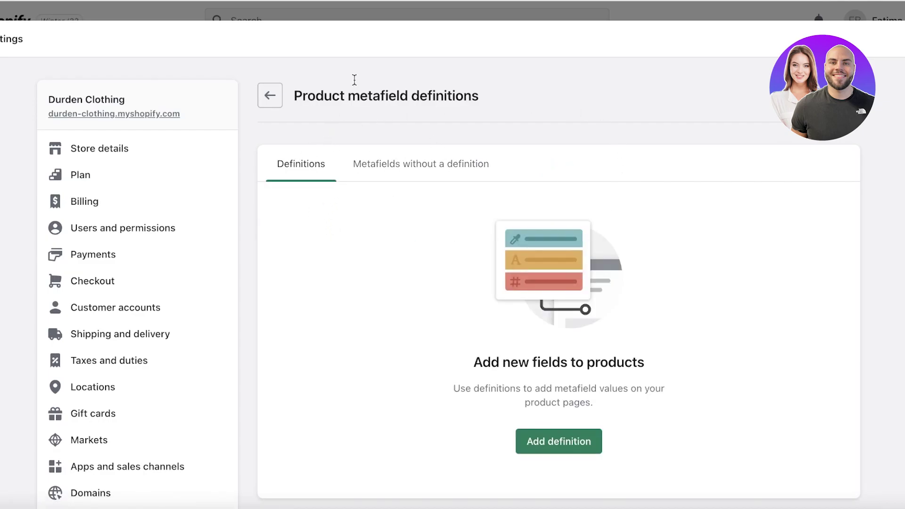
{"action": "left_click", "coordinate": [542, 439]}
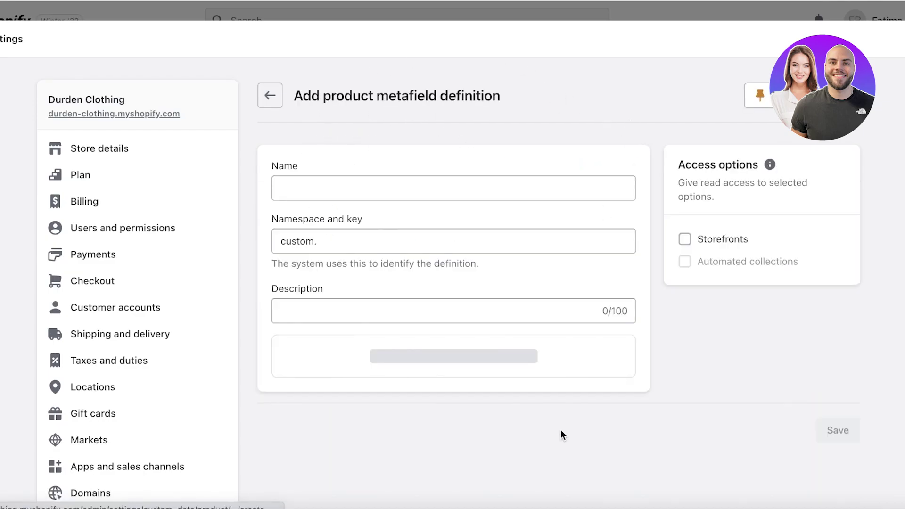
{"action": "left_click", "coordinate": [428, 182]}
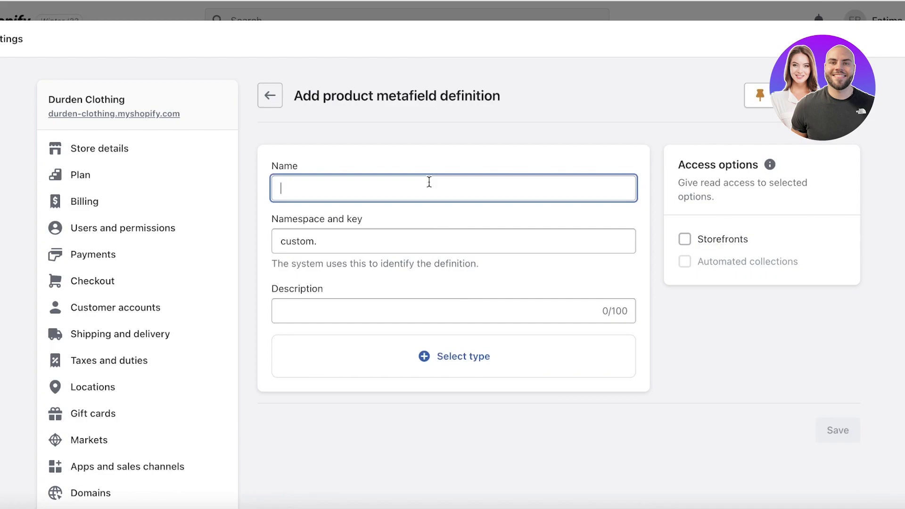
{"action": "type", "text": "Washing Instructions"}
{"action": "left_click", "coordinate": [410, 231]}
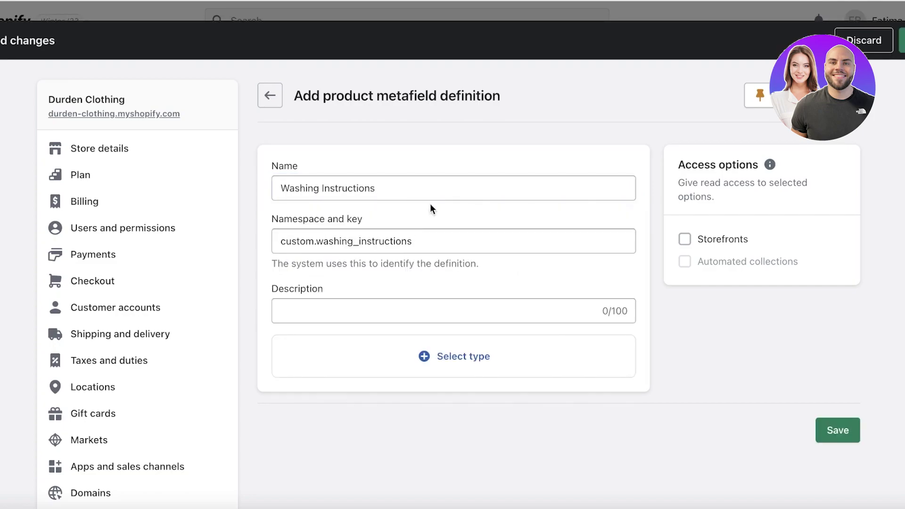
Set the definition's content type to Multi-line text
{"action": "left_click", "coordinate": [421, 359]}
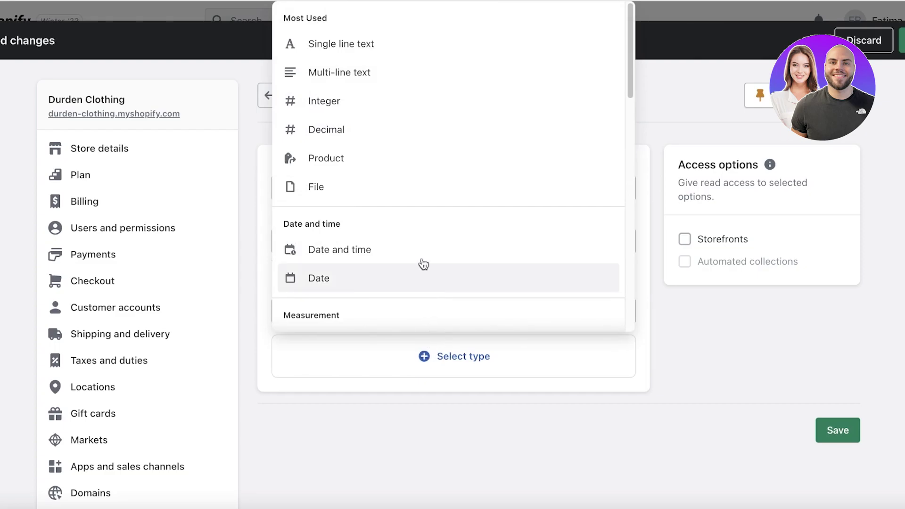
{"action": "left_click", "coordinate": [712, 330]}
{"action": "left_click", "coordinate": [493, 358]}
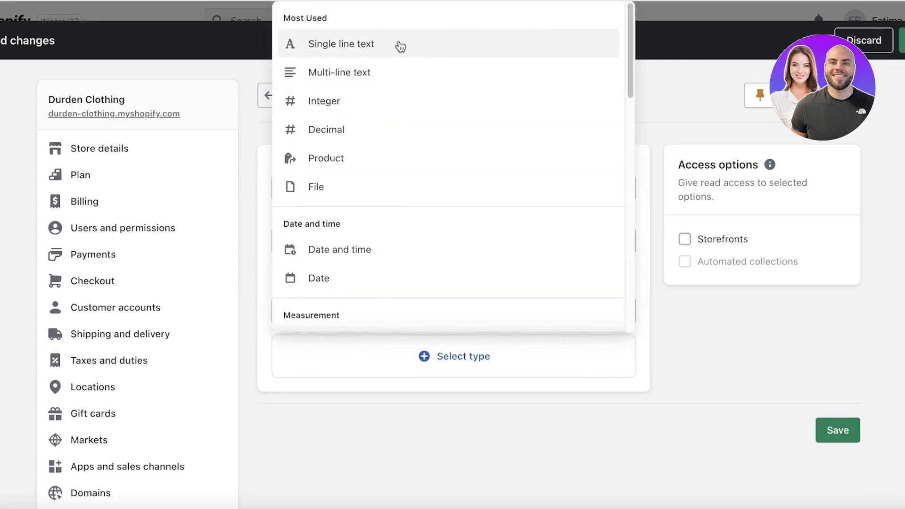
{"action": "left_click", "coordinate": [387, 65]}
{"action": "scroll", "coordinate": [457, 155], "scroll_direction": "down", "scroll_amount": 3}
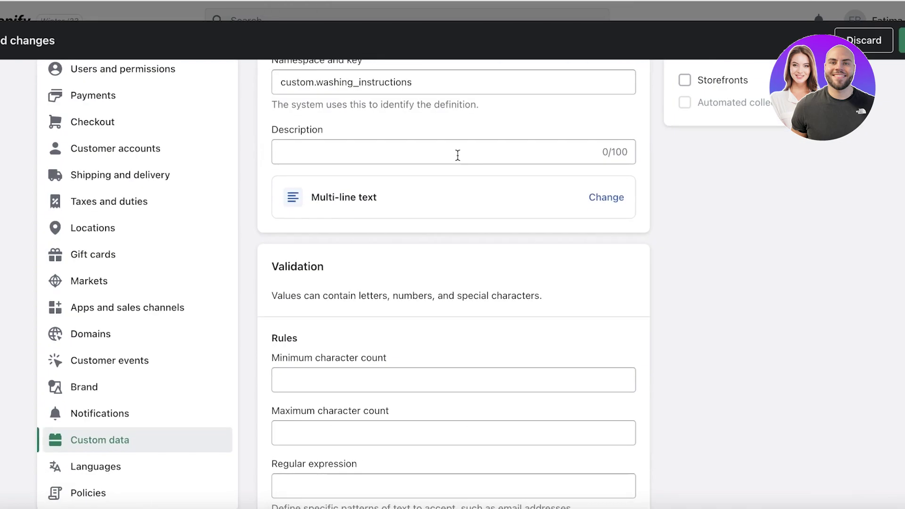
{"action": "scroll", "coordinate": [656, 237], "scroll_direction": "down", "scroll_amount": 2}
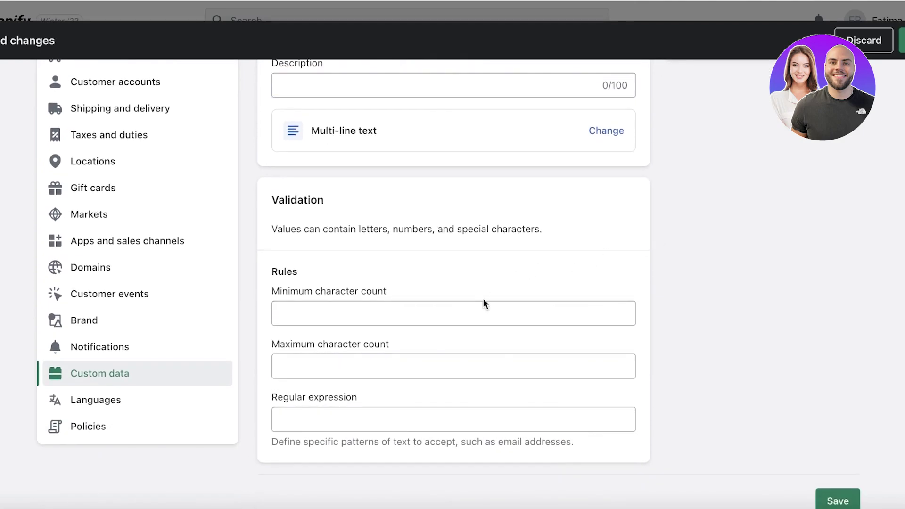
Leave the minimum character count and description empty and save the definition
{"action": "left_click", "coordinate": [434, 316]}
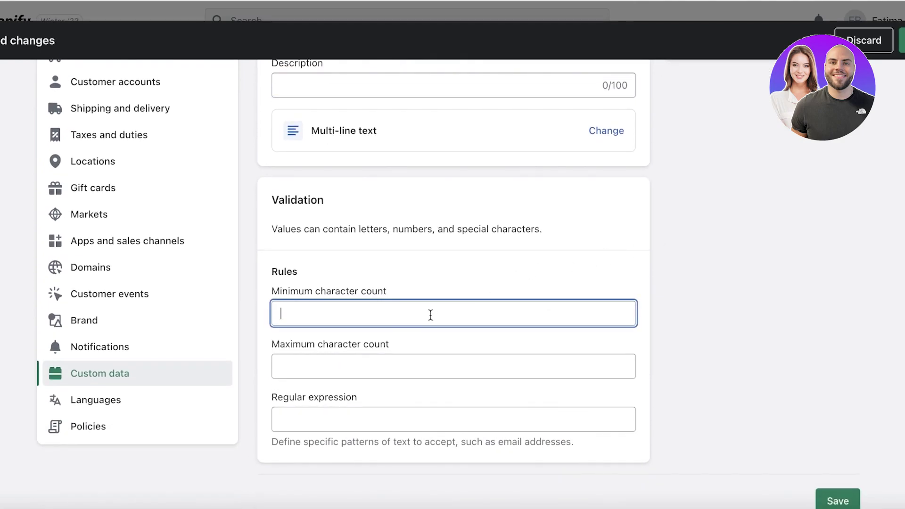
{"action": "scroll", "coordinate": [426, 263], "scroll_direction": "up", "scroll_amount": 5}
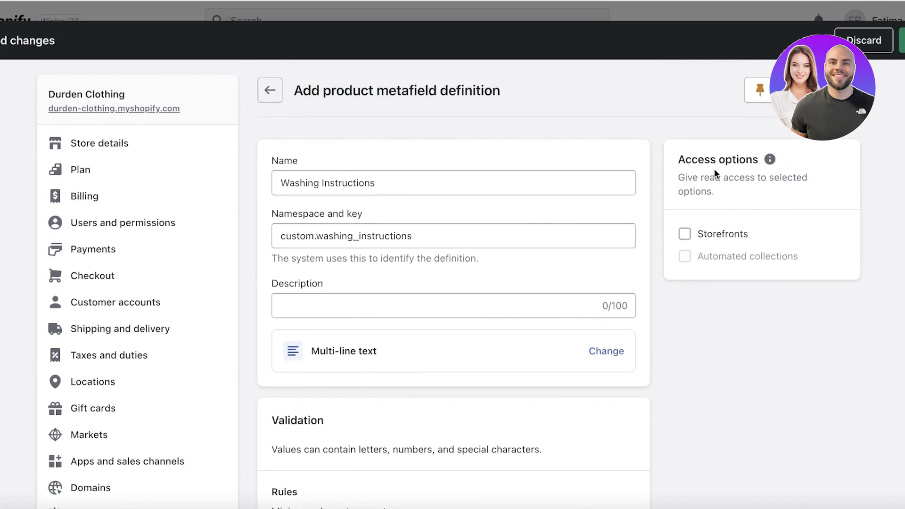
{"action": "scroll", "coordinate": [714, 169], "scroll_direction": "down", "scroll_amount": 3}
{"action": "scroll", "coordinate": [671, 187], "scroll_direction": "up", "scroll_amount": 3}
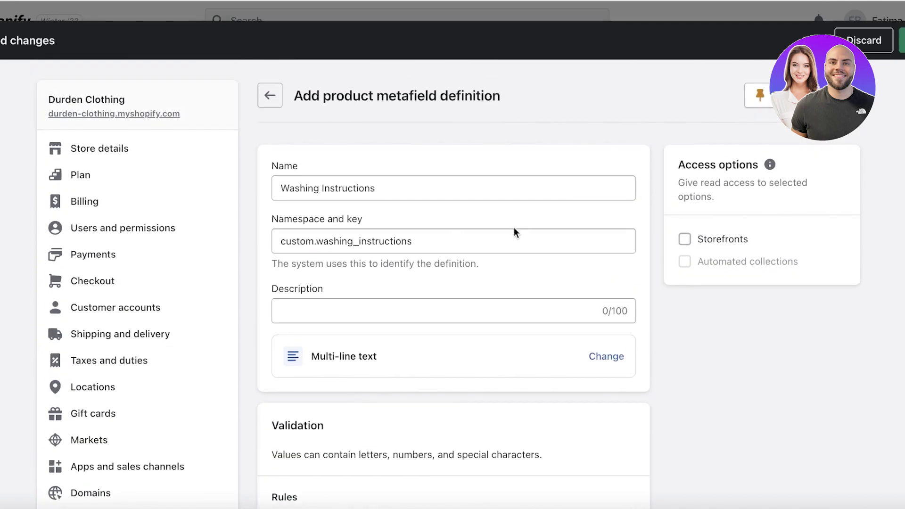
{"action": "scroll", "coordinate": [513, 229], "scroll_direction": "down", "scroll_amount": 3}
{"action": "scroll", "coordinate": [514, 197], "scroll_direction": "up", "scroll_amount": 3}
{"action": "left_click", "coordinate": [517, 306]}
{"action": "left_click", "coordinate": [768, 315]}
{"action": "left_click", "coordinate": [901, 40]}
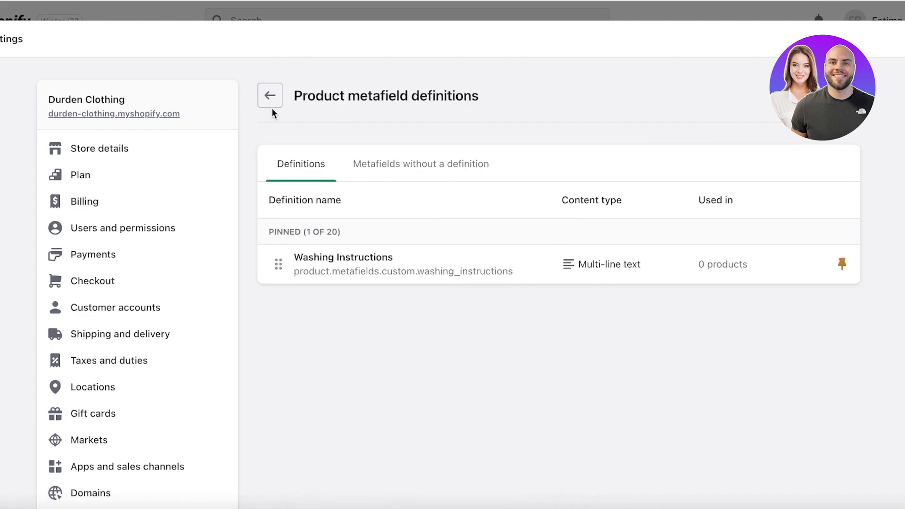
Unpin Washing Instructions from products, then go to the Online Store Themes page showing Dawn
{"action": "left_click", "coordinate": [841, 264]}
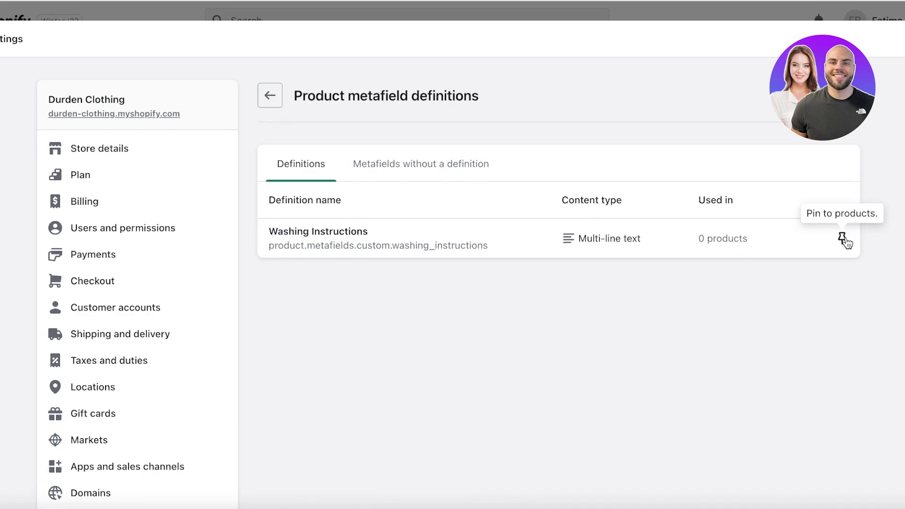
{"action": "left_click", "coordinate": [271, 99]}
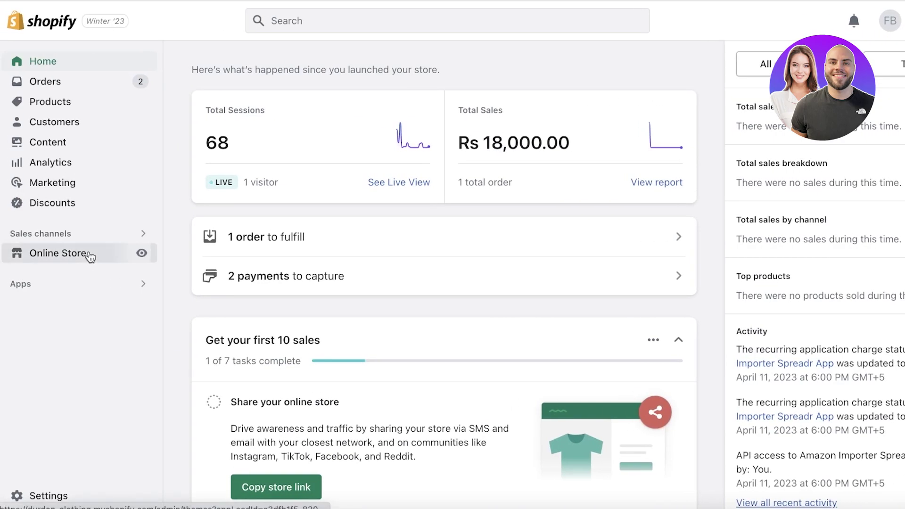
{"action": "left_click", "coordinate": [89, 256]}
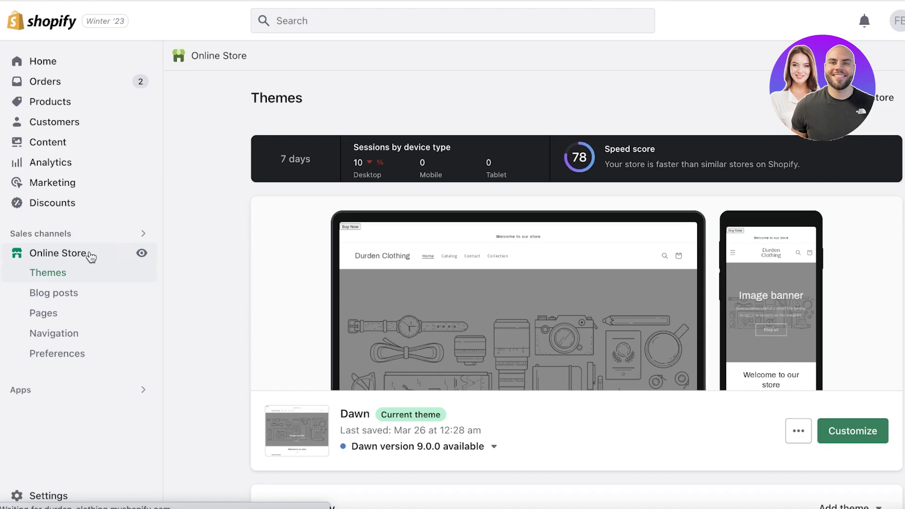
{"action": "scroll", "coordinate": [559, 210], "scroll_direction": "down", "scroll_amount": 4}
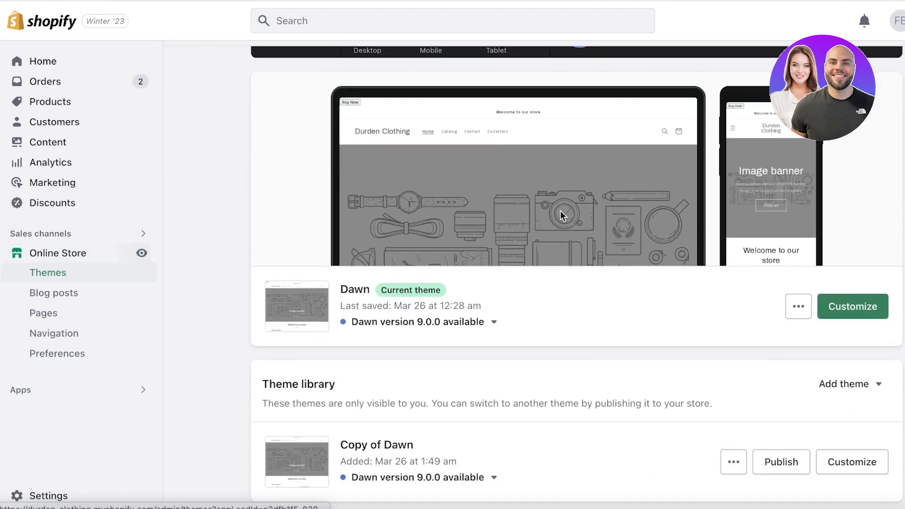
{"action": "scroll", "coordinate": [409, 199], "scroll_direction": "up", "scroll_amount": 4}
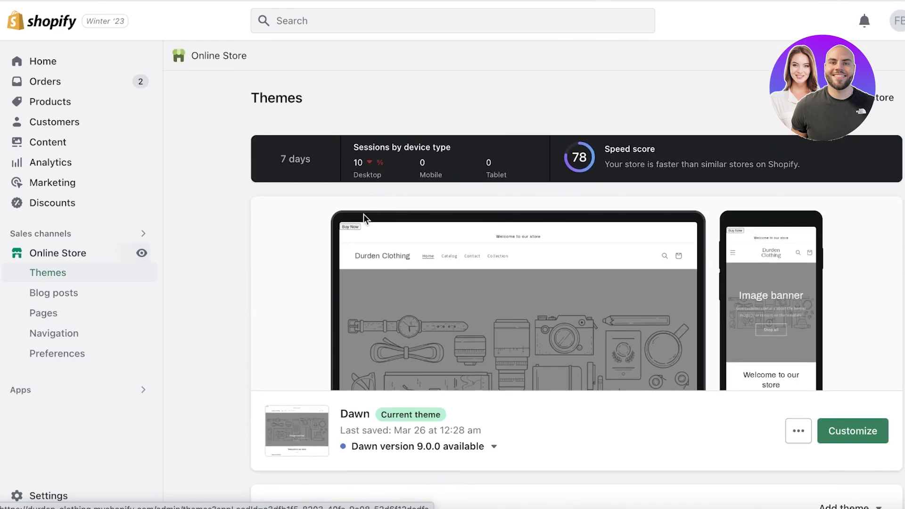
Customize Dawn, switch to the Default product template and scroll the Red White Top preview
{"action": "left_click", "coordinate": [872, 432]}
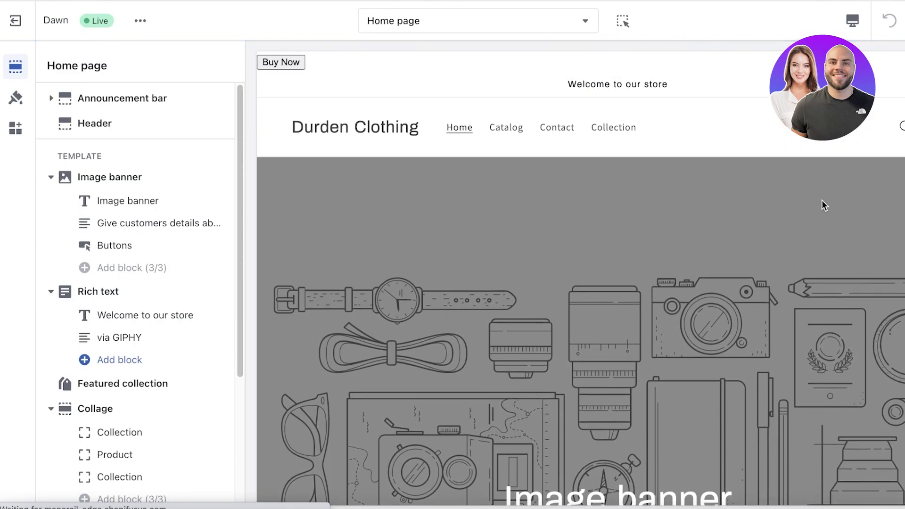
{"action": "left_click", "coordinate": [438, 29]}
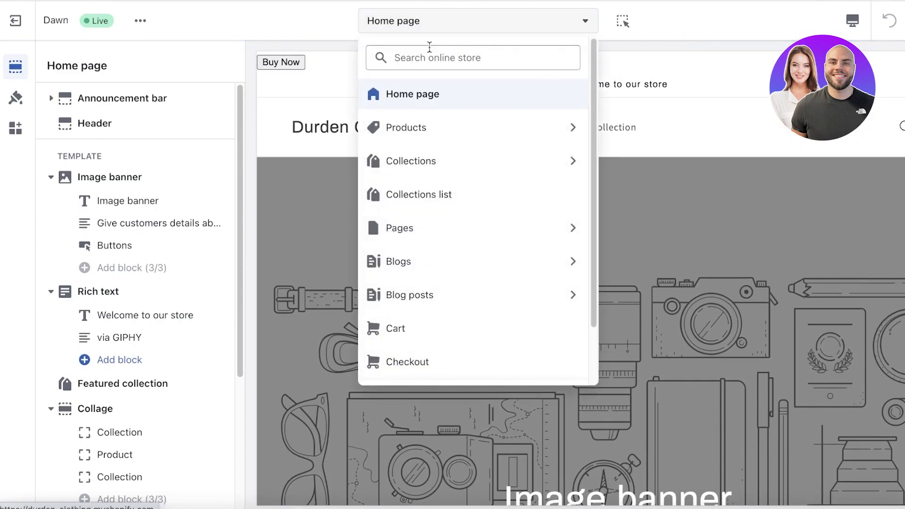
{"action": "left_click", "coordinate": [418, 126]}
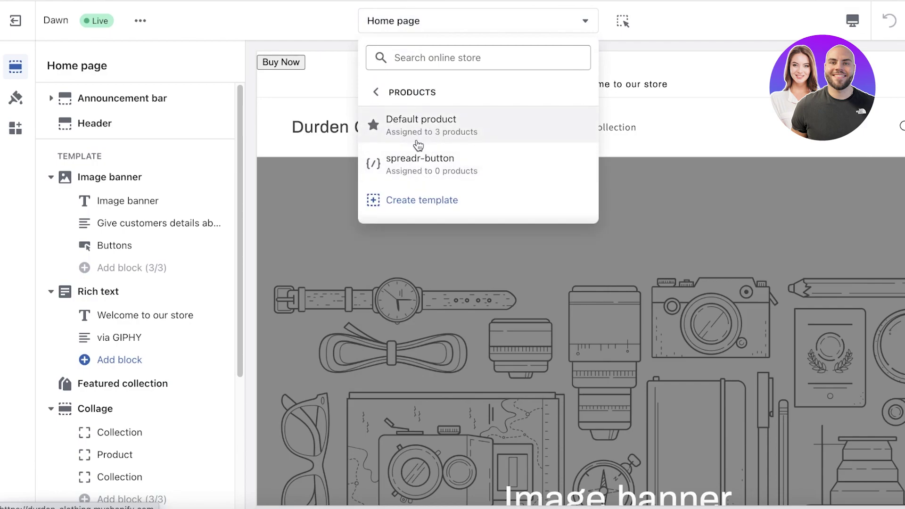
{"action": "left_click", "coordinate": [417, 140]}
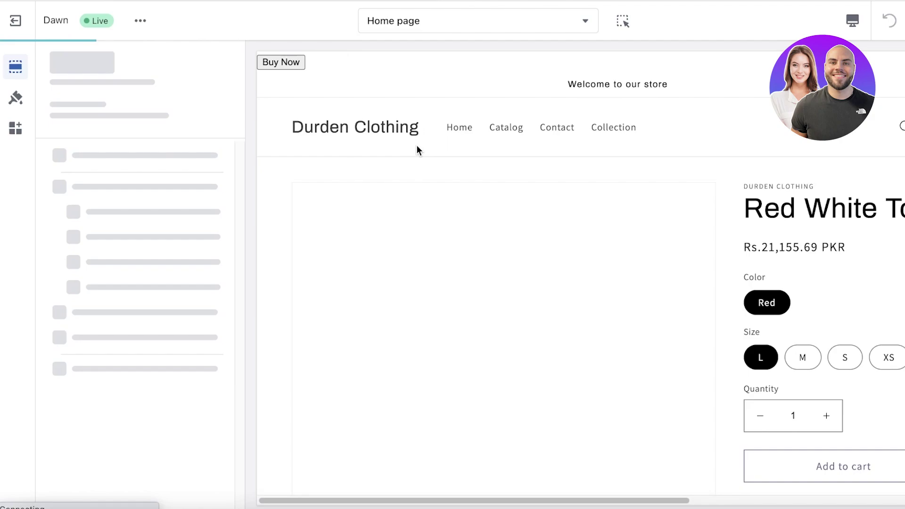
{"action": "scroll", "coordinate": [804, 183], "scroll_direction": "down", "scroll_amount": 15}
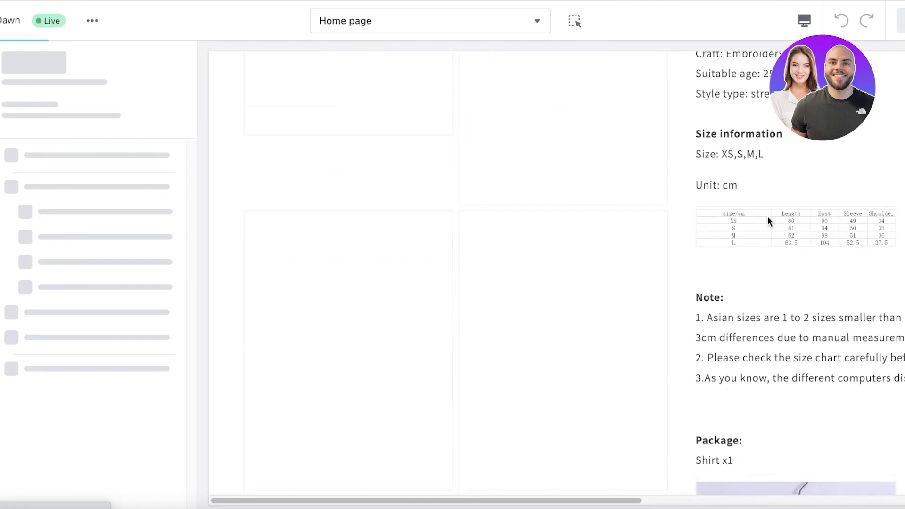
{"action": "scroll", "coordinate": [767, 219], "scroll_direction": "down", "scroll_amount": 20}
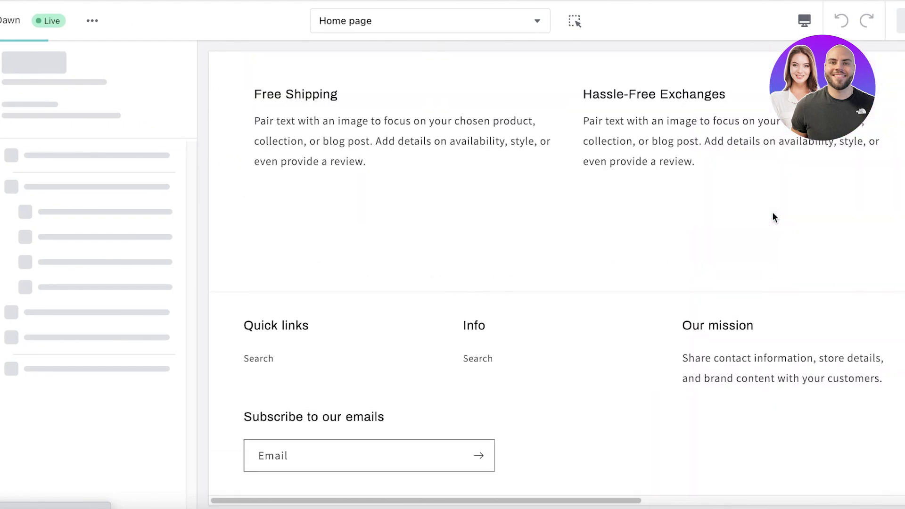
{"action": "scroll", "coordinate": [772, 217], "scroll_direction": "up", "scroll_amount": 15}
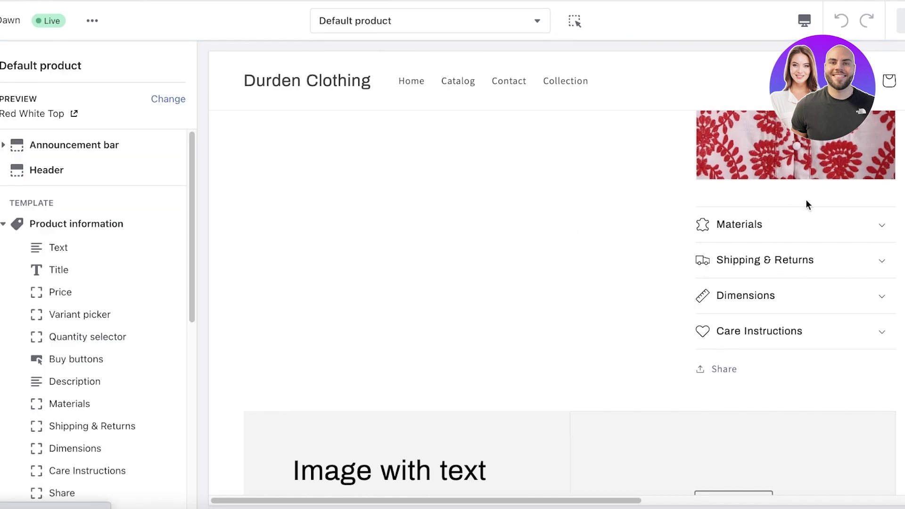
{"action": "scroll", "coordinate": [714, 329], "scroll_direction": "up", "scroll_amount": 15}
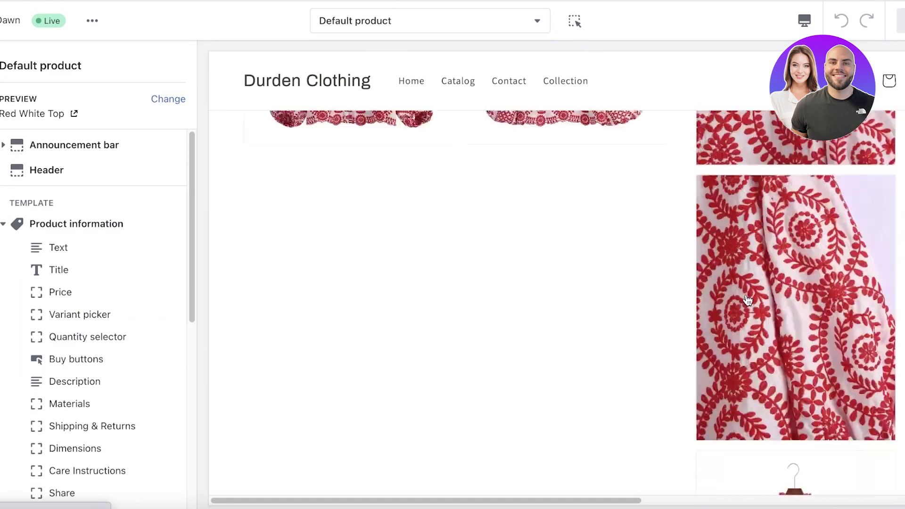
{"action": "left_click", "coordinate": [3, 224]}
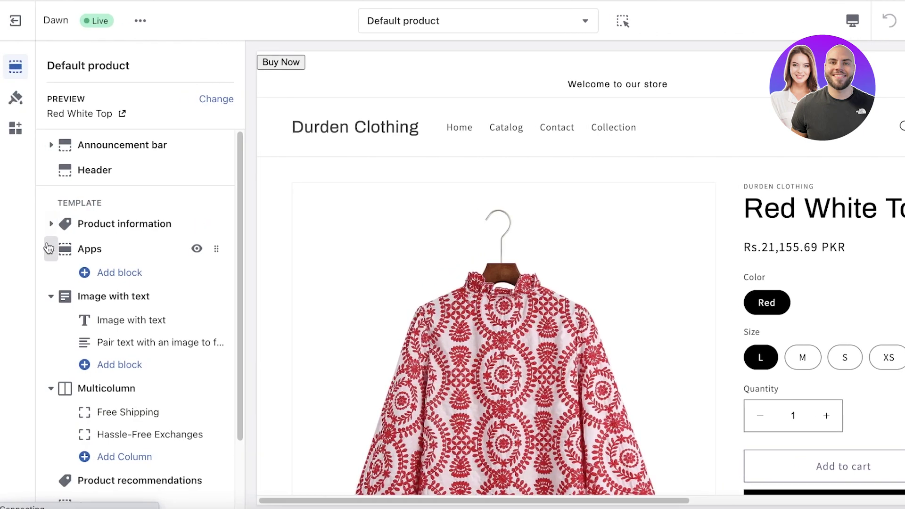
Collapse the Apps, Image with text and Multicolumn sections, briefly checking Product recommendations
{"action": "left_click", "coordinate": [51, 249]}
{"action": "left_click", "coordinate": [51, 274]}
{"action": "left_click", "coordinate": [51, 299]}
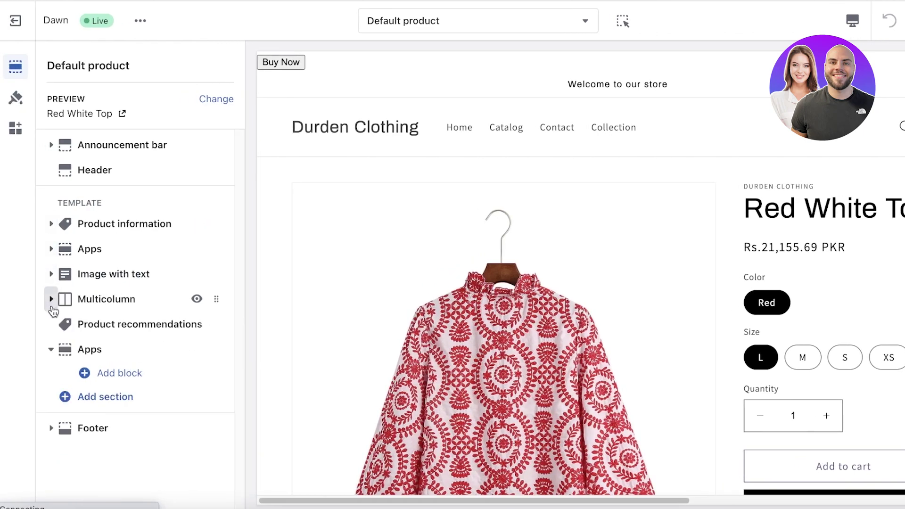
{"action": "left_click", "coordinate": [51, 329]}
{"action": "left_click", "coordinate": [50, 71]}
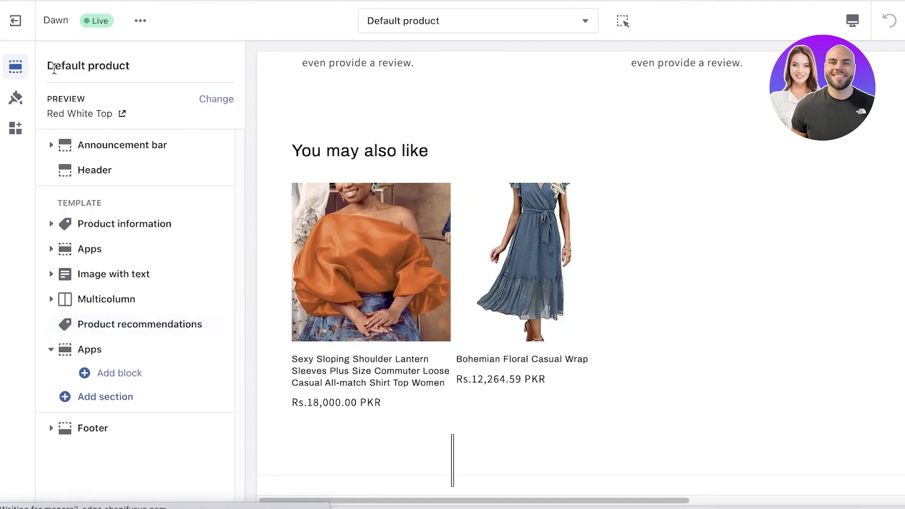
Inspect the Product information section and its Buy buttons block, then scroll to its block list
{"action": "left_click", "coordinate": [106, 231]}
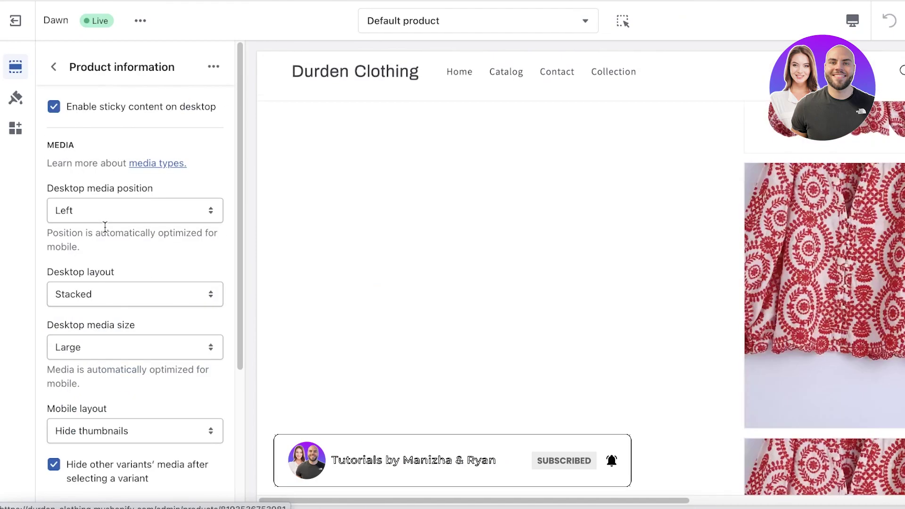
{"action": "left_click", "coordinate": [53, 67]}
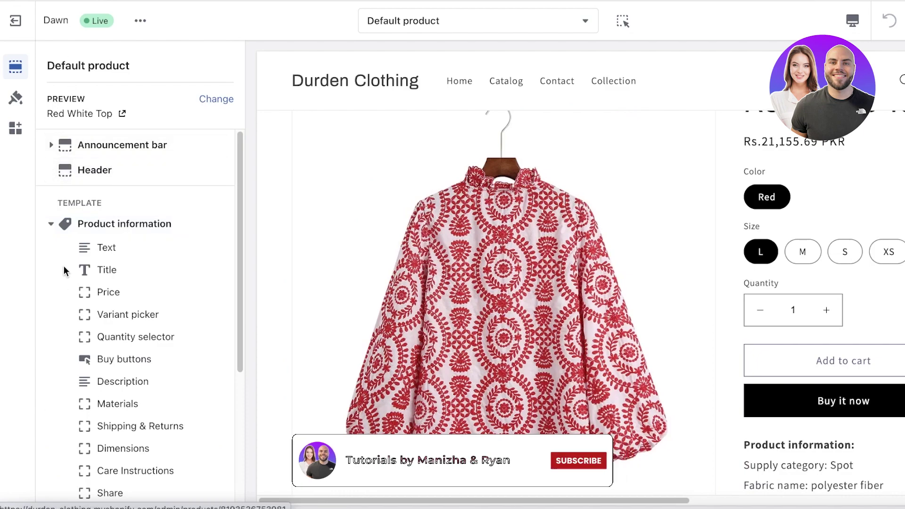
{"action": "left_click", "coordinate": [58, 223]}
{"action": "left_click", "coordinate": [52, 69]}
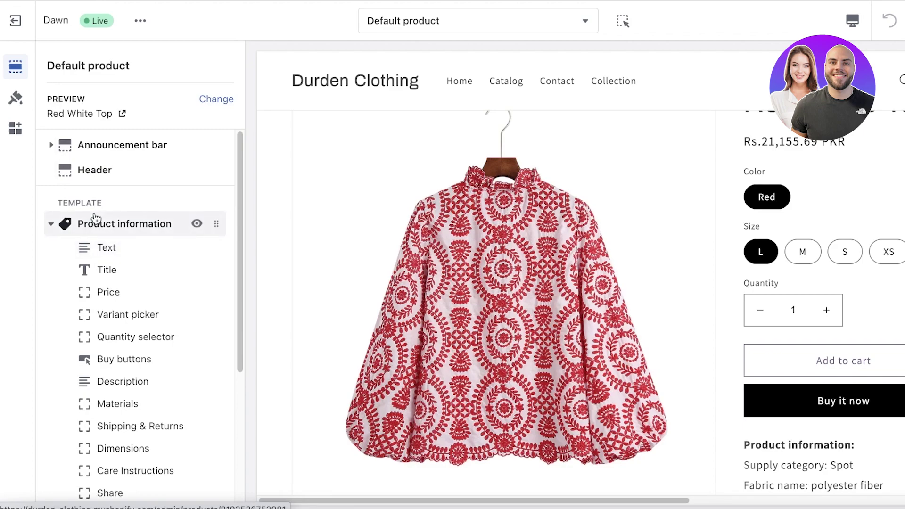
{"action": "left_click", "coordinate": [124, 360]}
{"action": "left_click", "coordinate": [53, 66]}
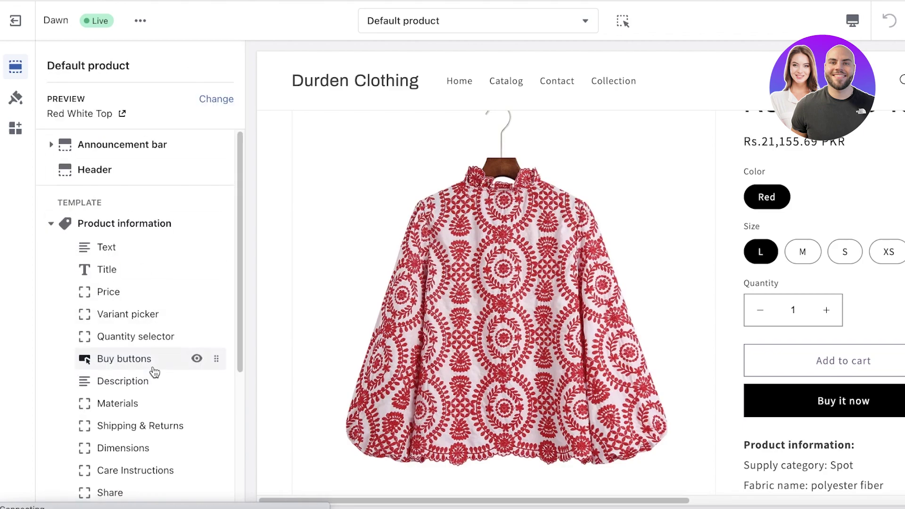
{"action": "scroll", "coordinate": [141, 363], "scroll_direction": "down", "scroll_amount": 5}
{"action": "scroll", "coordinate": [97, 345], "scroll_direction": "up", "scroll_amount": 5}
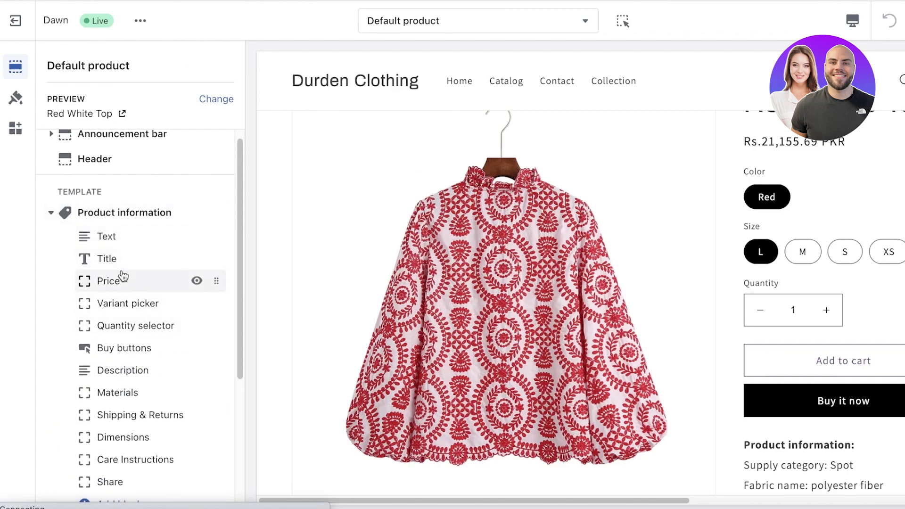
{"action": "scroll", "coordinate": [123, 276], "scroll_direction": "down", "scroll_amount": 5}
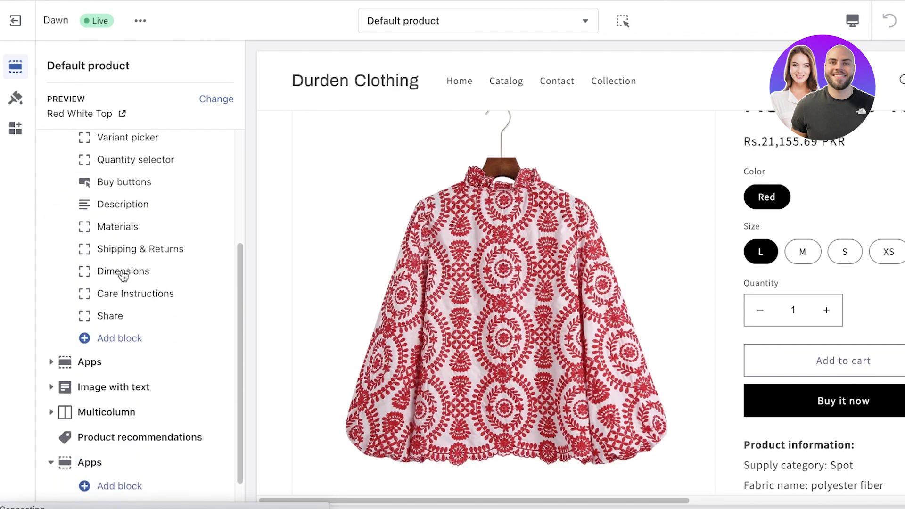
Add a Collapsible row block and drag it to sit just below Buy buttons
{"action": "left_click", "coordinate": [116, 340]}
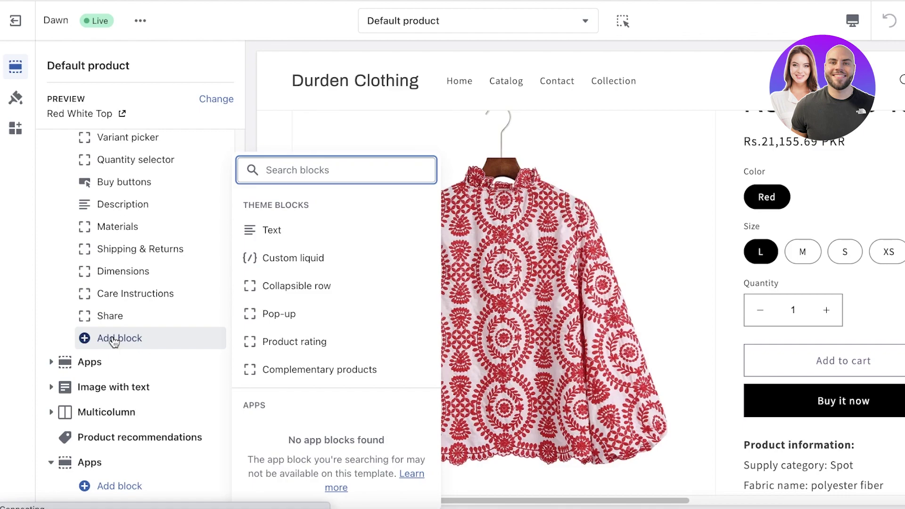
{"action": "left_click", "coordinate": [308, 289]}
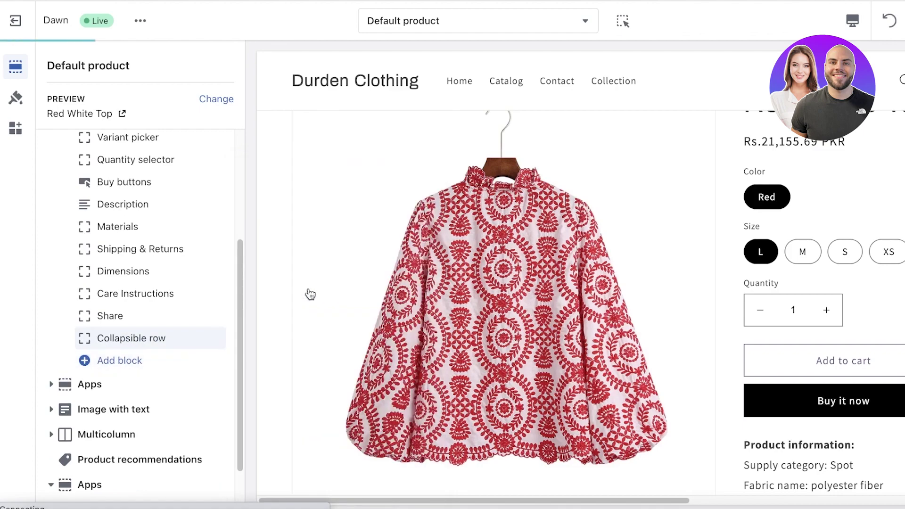
{"action": "left_click_drag", "start_coordinate": [219, 339], "coordinate": [163, 256]}
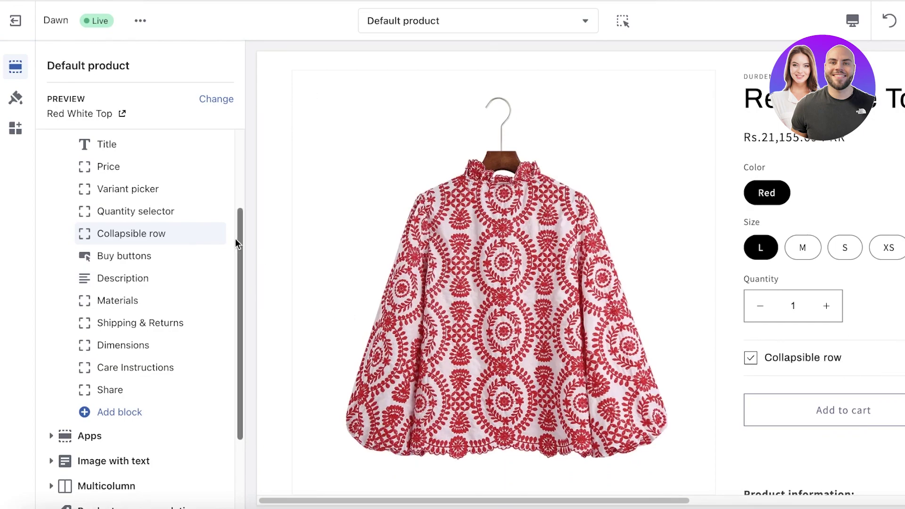
{"action": "left_click_drag", "start_coordinate": [212, 233], "coordinate": [205, 267]}
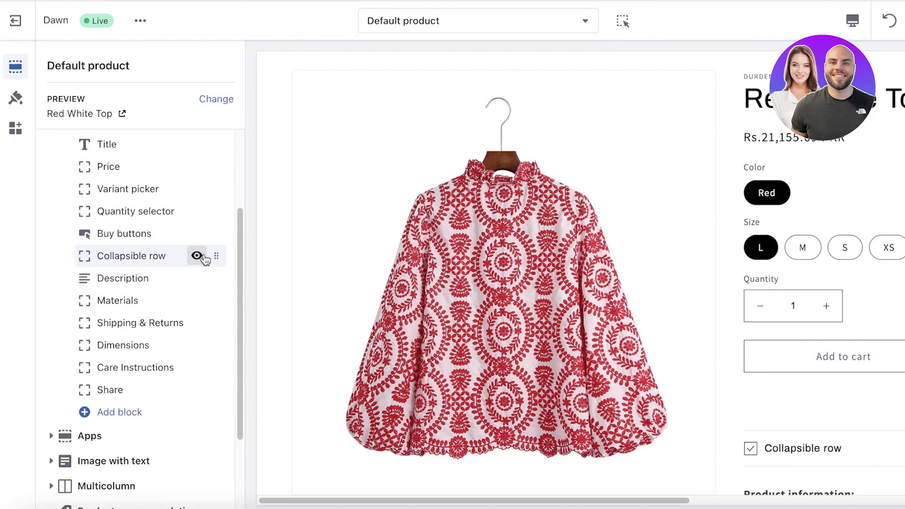
{"action": "scroll", "coordinate": [206, 274], "scroll_direction": "down", "scroll_amount": 1}
Open the Collapsible row block's settings and select its 'Collapsible row' heading text
{"action": "left_click", "coordinate": [127, 223]}
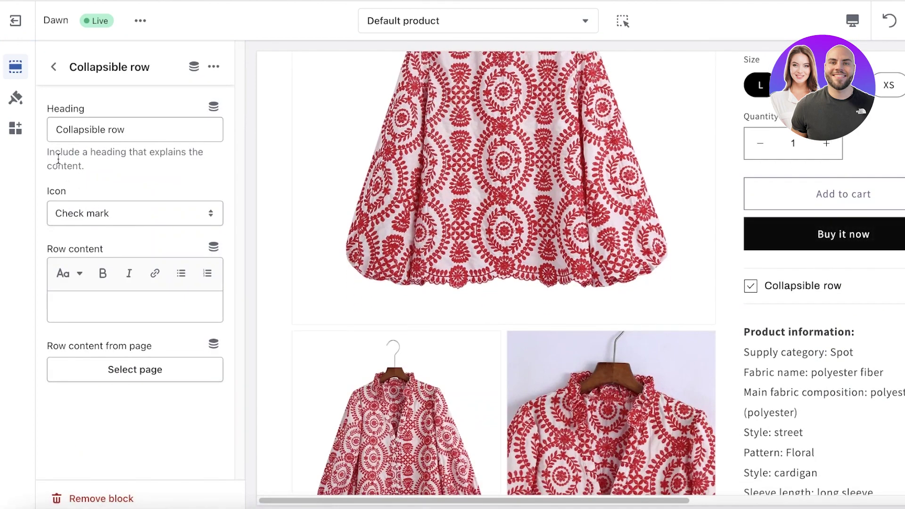
{"action": "left_click", "coordinate": [55, 66]}
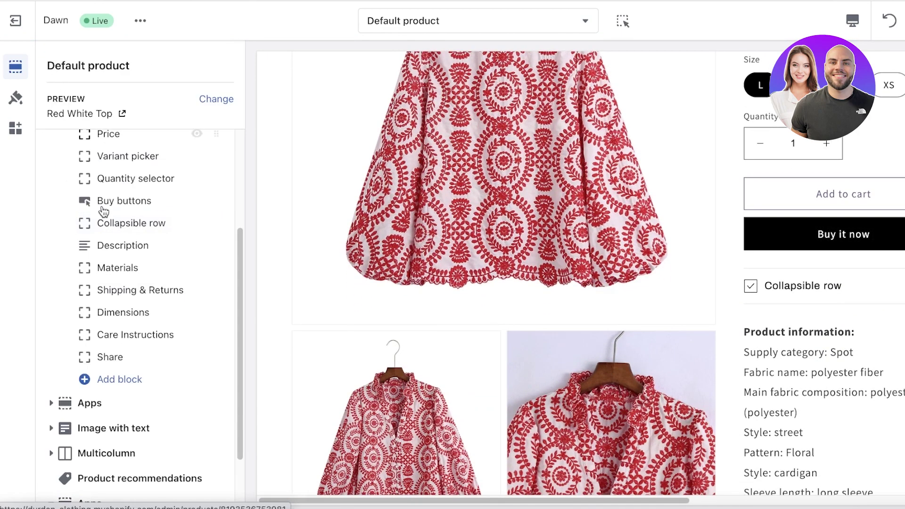
{"action": "left_click", "coordinate": [143, 226]}
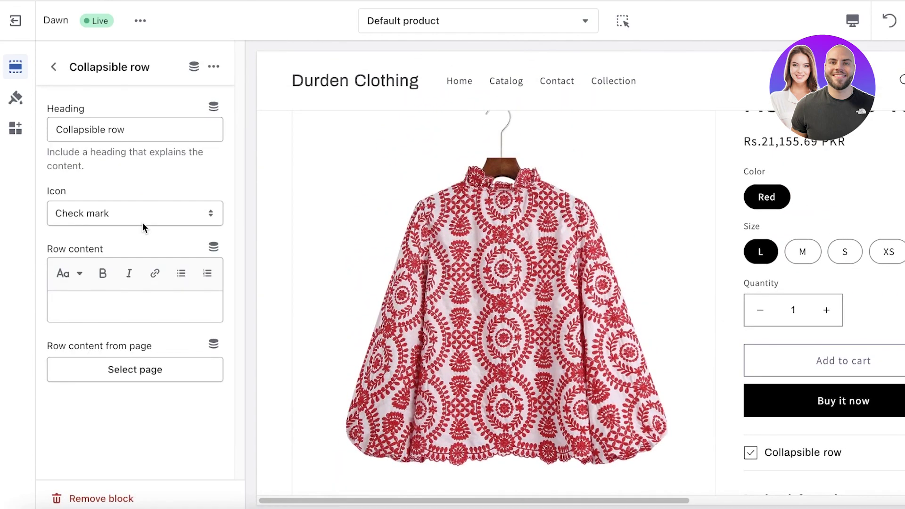
{"action": "left_click", "coordinate": [141, 128]}
{"action": "key", "text": "ctrl+a"}
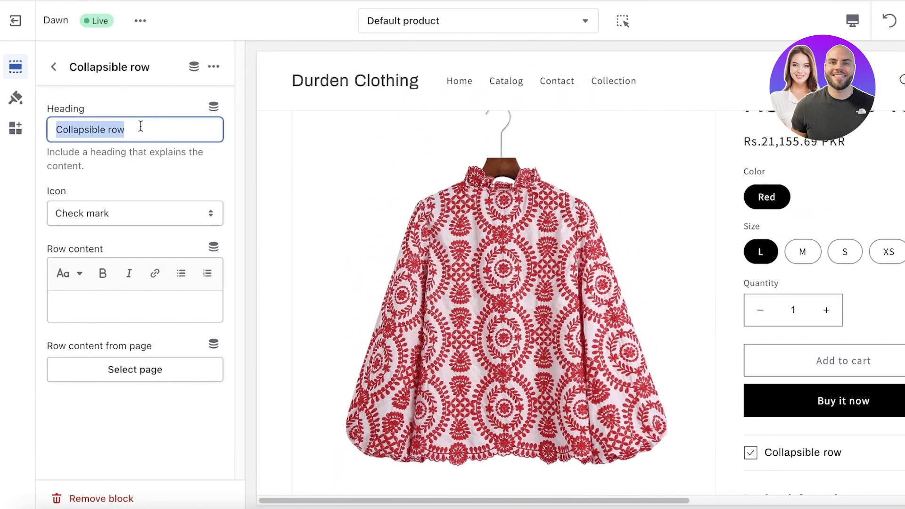
Browse the dynamic sources and product metafield options available to the Collapsible row block
{"action": "left_click", "coordinate": [194, 67]}
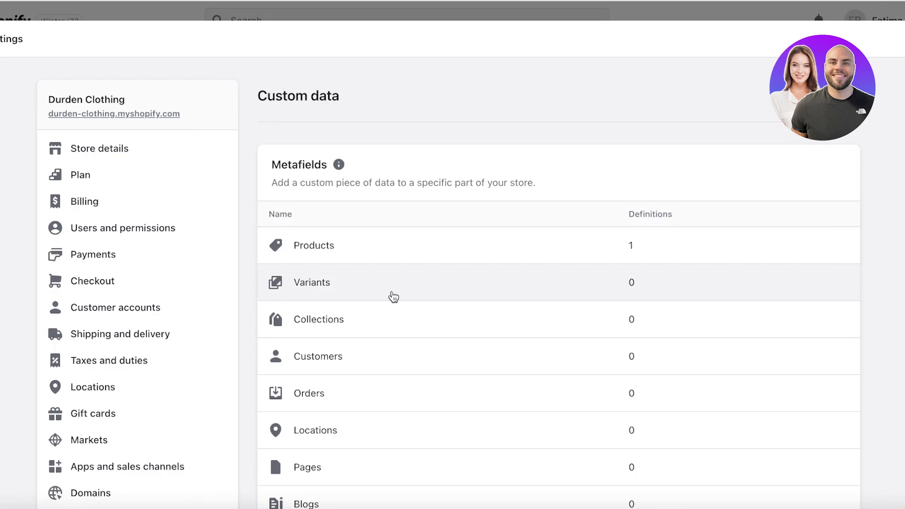
{"action": "scroll", "coordinate": [393, 296], "scroll_direction": "down", "scroll_amount": 4}
{"action": "scroll", "coordinate": [389, 289], "scroll_direction": "up", "scroll_amount": 3}
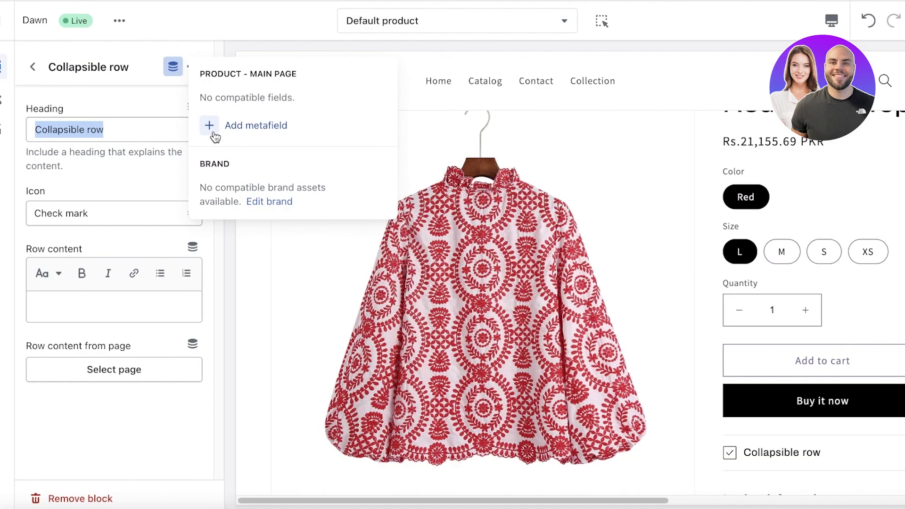
{"action": "left_click", "coordinate": [235, 134]}
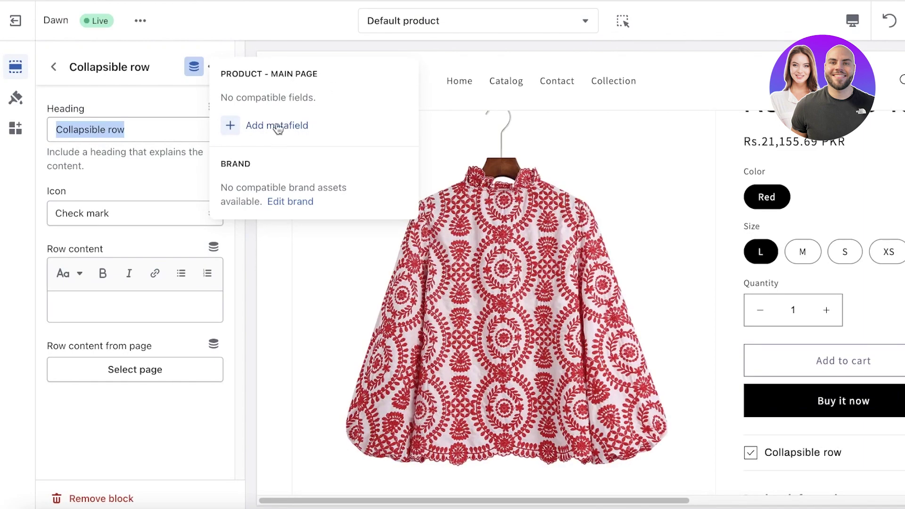
Link the row's Heading to the dynamic Title source and go back to the Default product blocks
{"action": "left_click", "coordinate": [213, 108]}
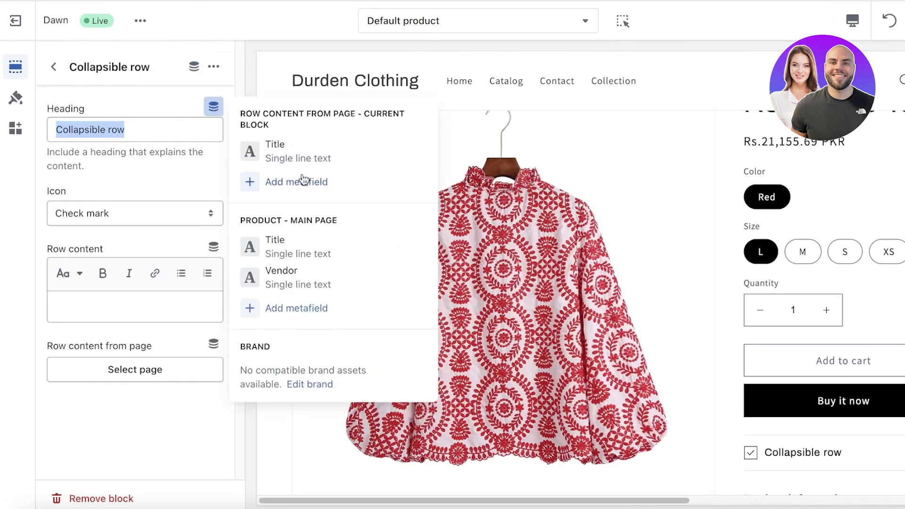
{"action": "left_click", "coordinate": [297, 150]}
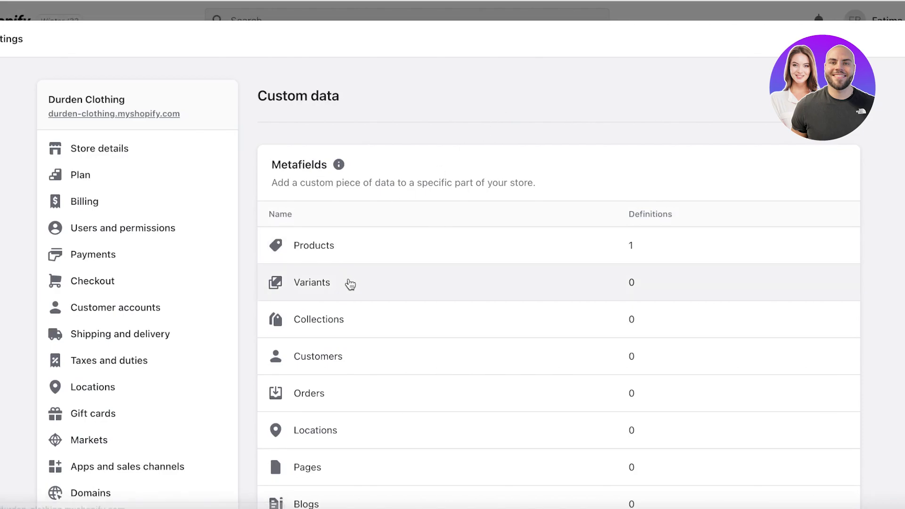
{"action": "scroll", "coordinate": [339, 297], "scroll_direction": "down", "scroll_amount": 4}
{"action": "scroll", "coordinate": [338, 297], "scroll_direction": "up", "scroll_amount": 4}
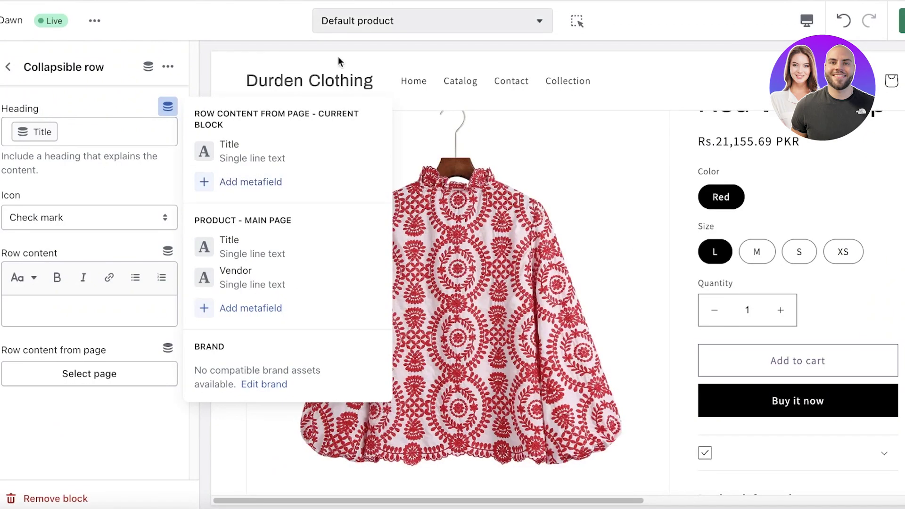
{"action": "left_click", "coordinate": [15, 76]}
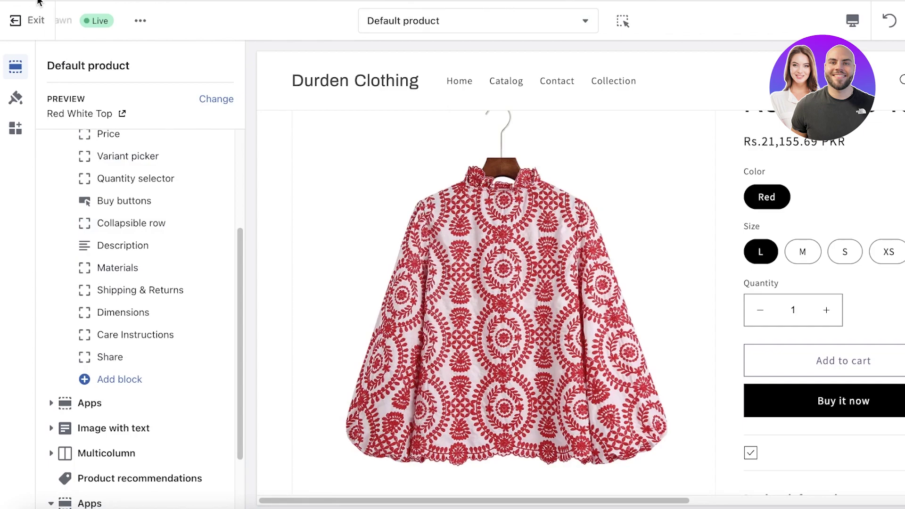
Reload the editor, add a new Collapsible row block, and drag it directly under Variant picker
{"action": "key", "text": "ctrl+r"}
{"action": "left_click", "coordinate": [535, 183]}
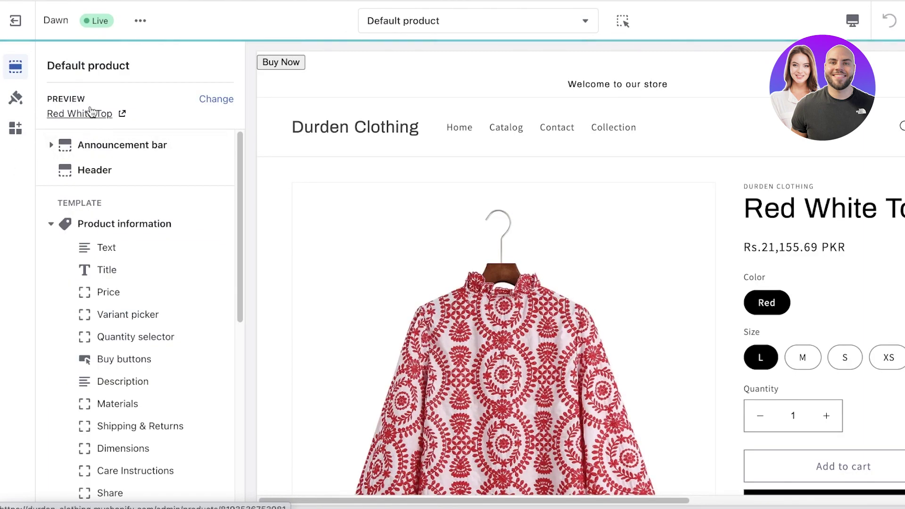
{"action": "scroll", "coordinate": [134, 238], "scroll_direction": "down", "scroll_amount": 3}
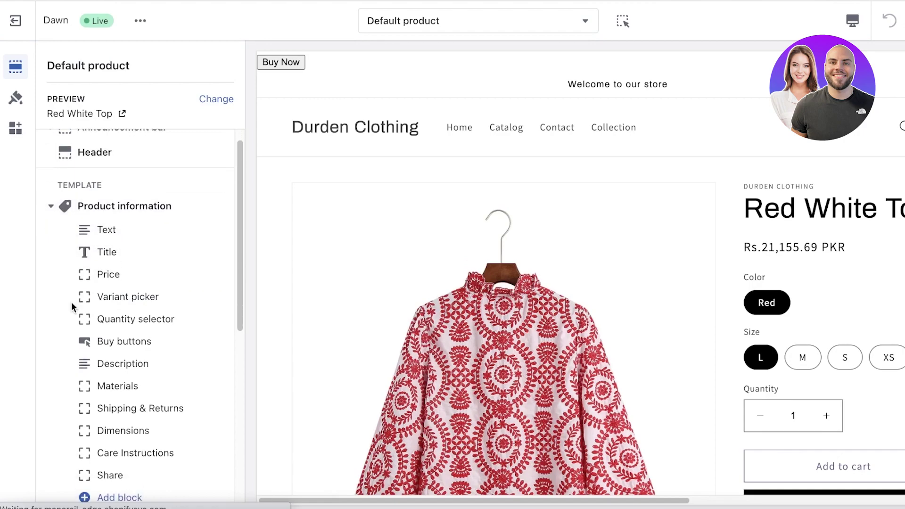
{"action": "left_click", "coordinate": [91, 444]}
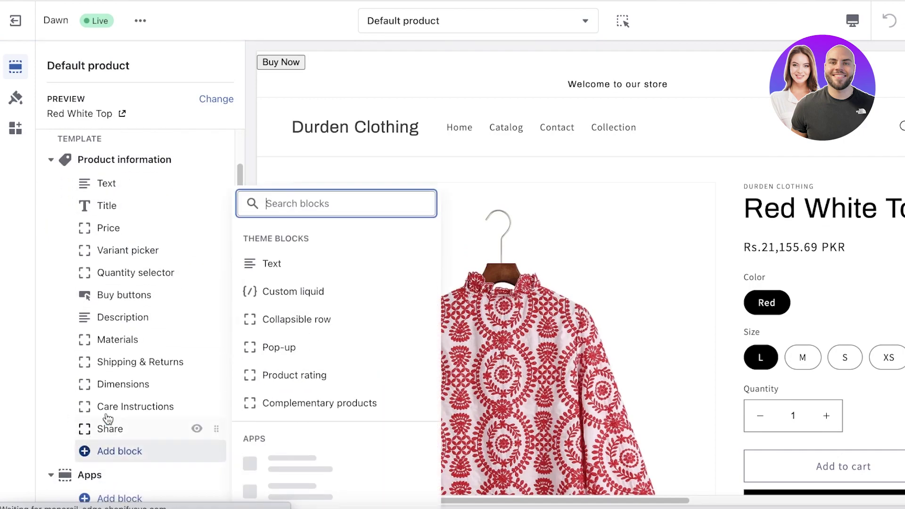
{"action": "left_click", "coordinate": [293, 287]}
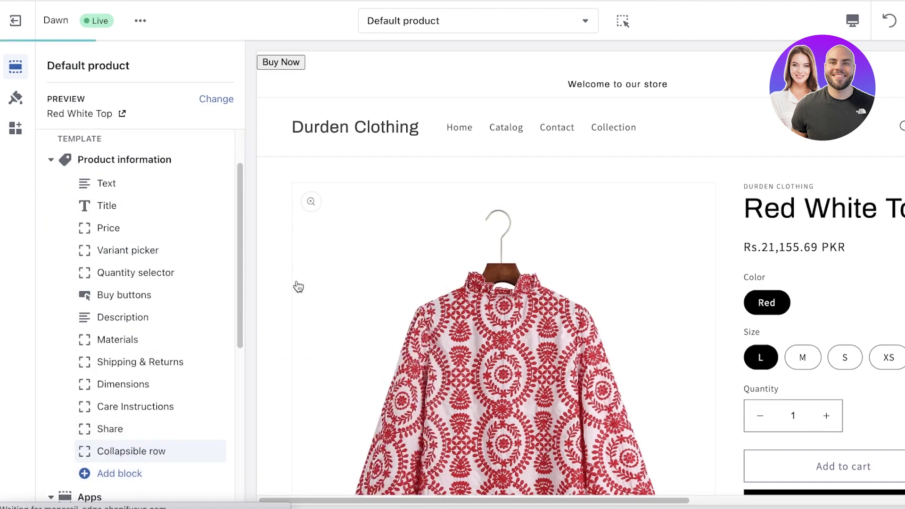
{"action": "scroll", "coordinate": [170, 430], "scroll_direction": "down", "scroll_amount": 1}
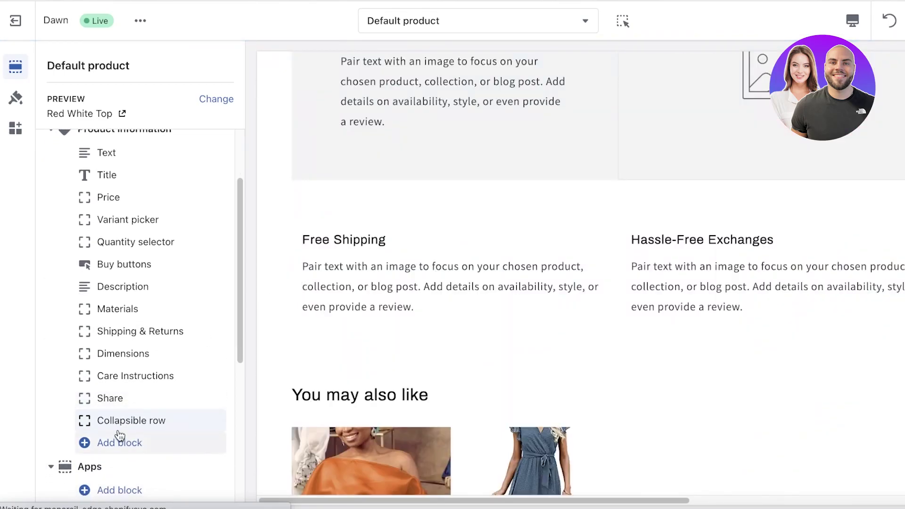
{"action": "left_click_drag", "start_coordinate": [215, 421], "coordinate": [187, 325]}
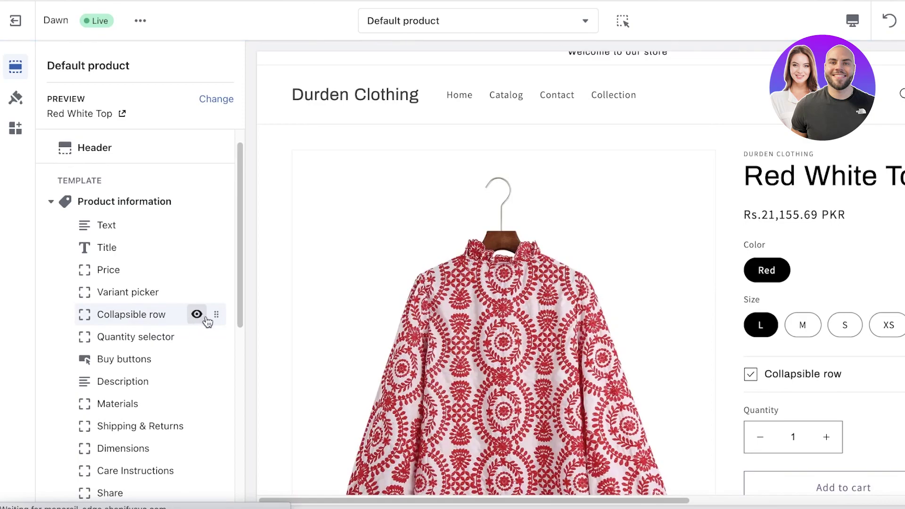
Check the new Collapsible row's dynamic sources, find none compatible, and go to Add metafield
{"action": "left_click", "coordinate": [142, 314]}
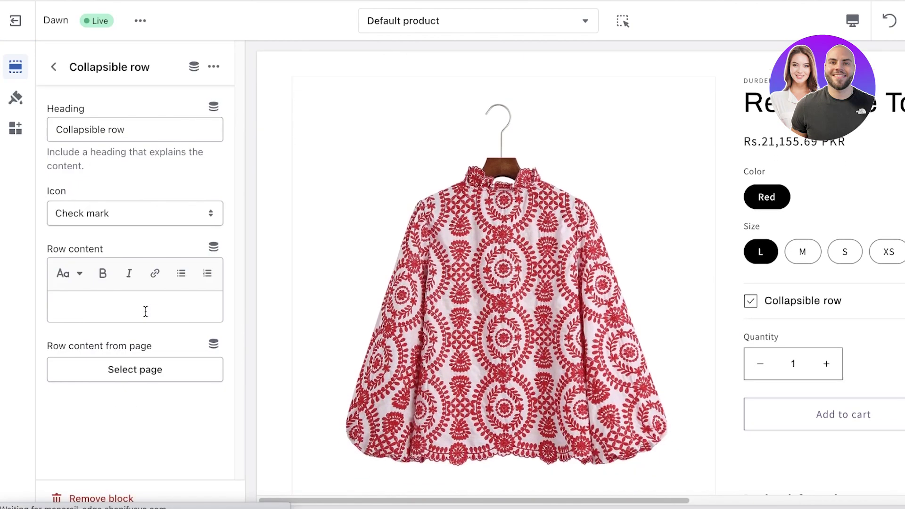
{"action": "left_click", "coordinate": [194, 68]}
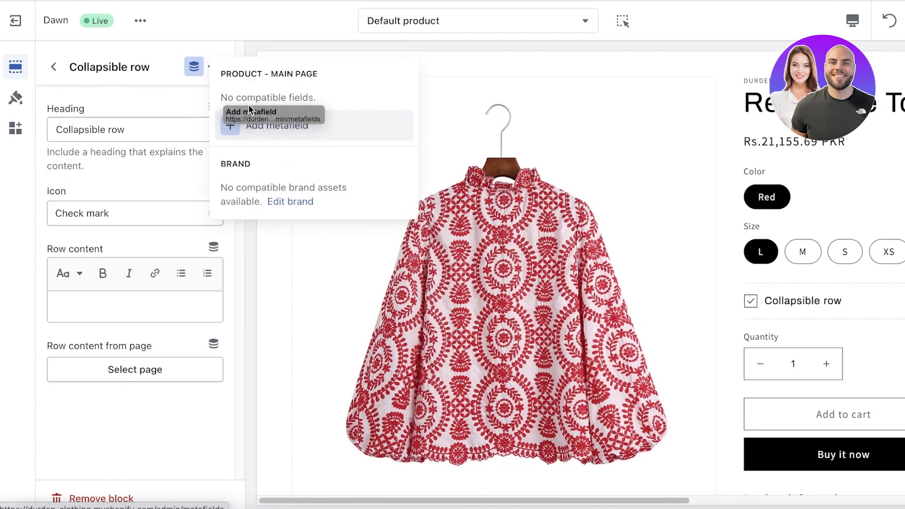
{"action": "left_click", "coordinate": [272, 122]}
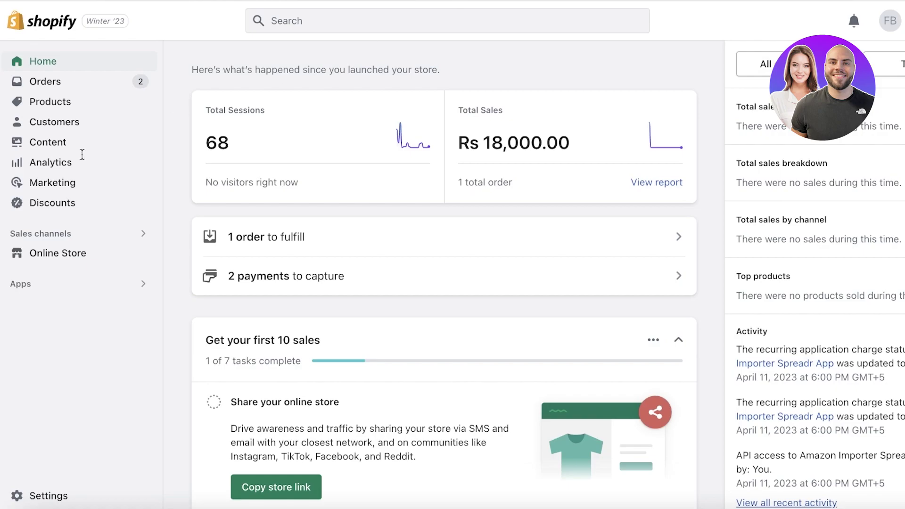
Open Bohemian Floral Casual Wrap from Products and show all its product metafields
{"action": "left_click", "coordinate": [52, 257]}
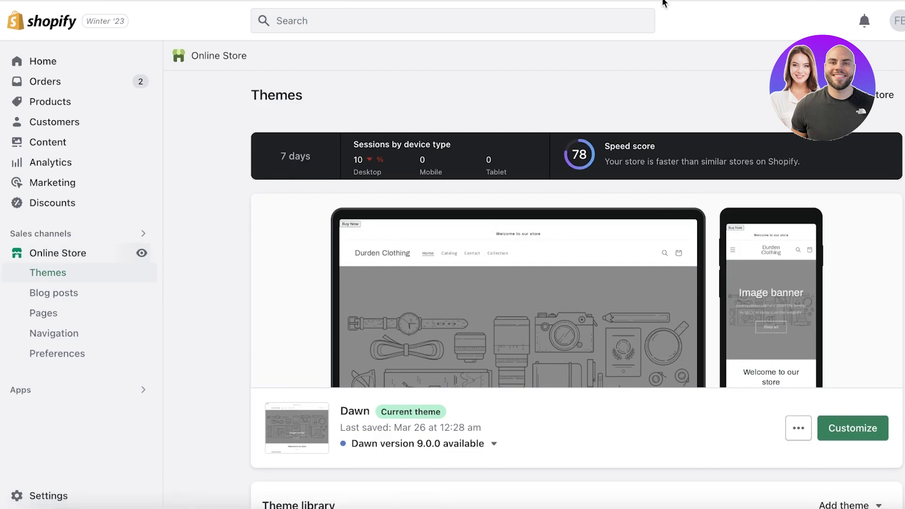
{"action": "left_click", "coordinate": [68, 107]}
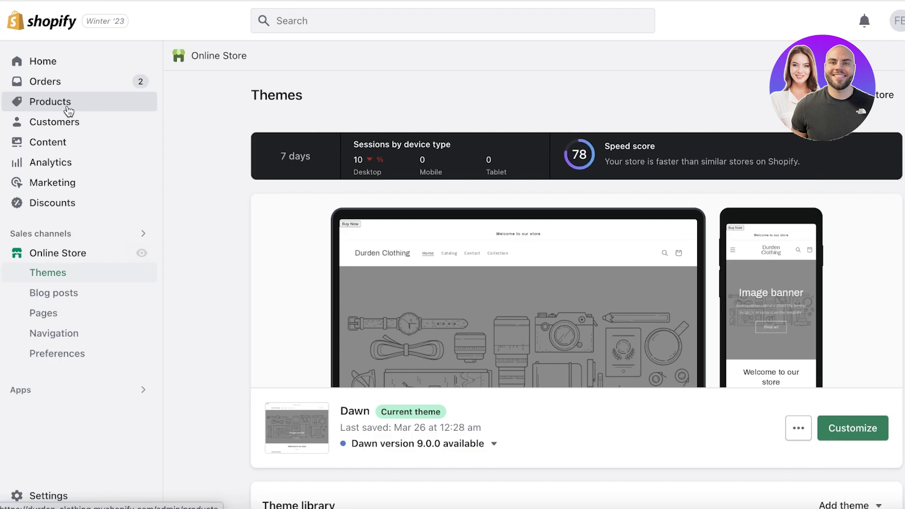
{"action": "left_click", "coordinate": [372, 174]}
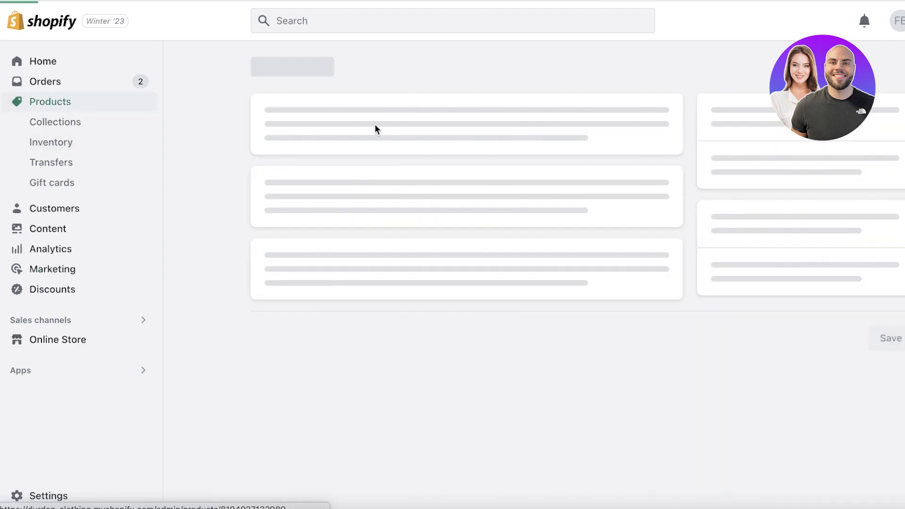
{"action": "scroll", "coordinate": [783, 183], "scroll_direction": "down", "scroll_amount": 20}
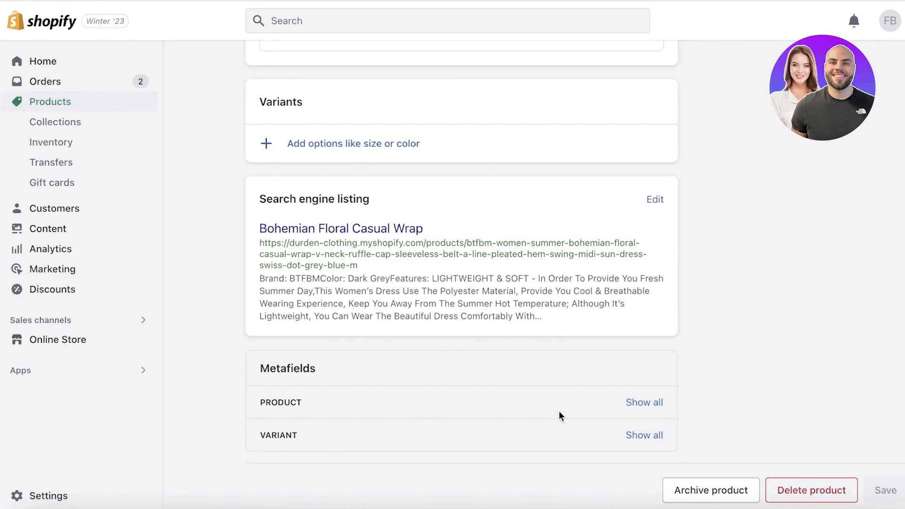
{"action": "left_click", "coordinate": [642, 405]}
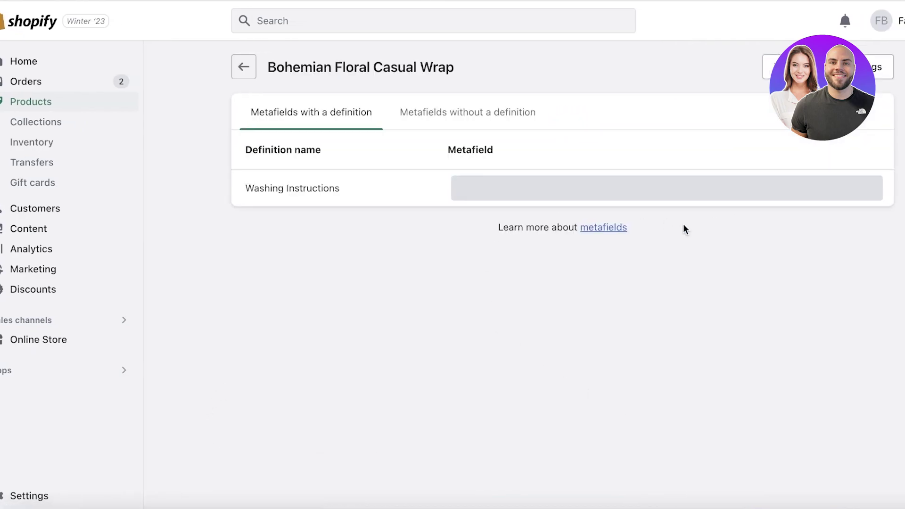
Pin the product Washing Instructions definition, save it, and close Settings
{"action": "left_click", "coordinate": [456, 123]}
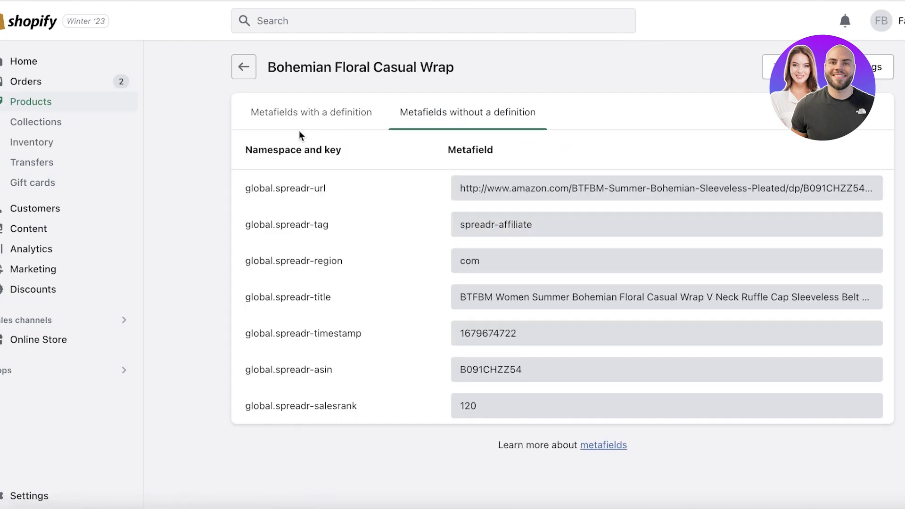
{"action": "left_click", "coordinate": [328, 120]}
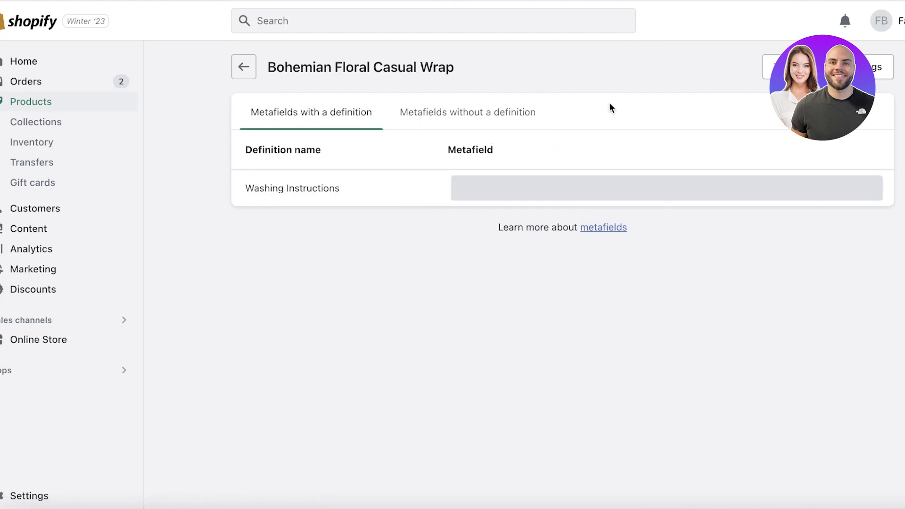
{"action": "left_click", "coordinate": [825, 67]}
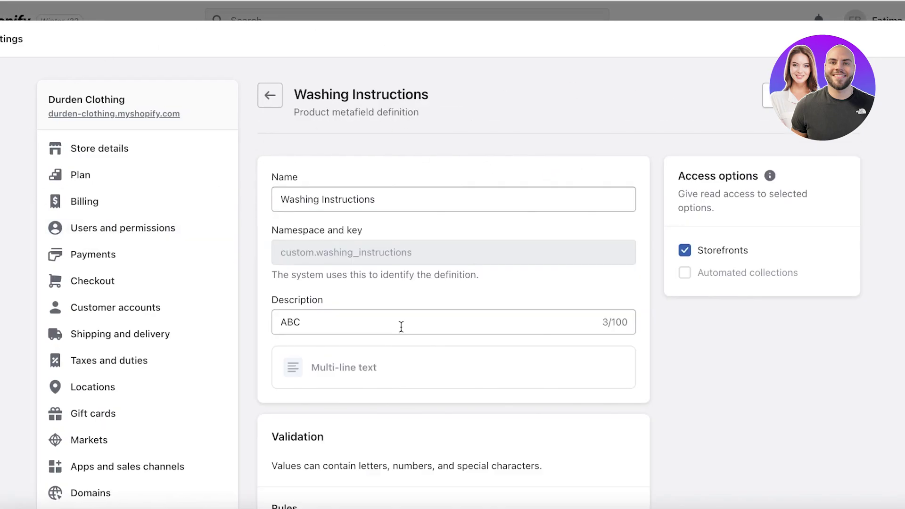
{"action": "scroll", "coordinate": [401, 327], "scroll_direction": "down", "scroll_amount": 6}
{"action": "scroll", "coordinate": [400, 325], "scroll_direction": "up", "scroll_amount": 6}
{"action": "left_click", "coordinate": [901, 40]}
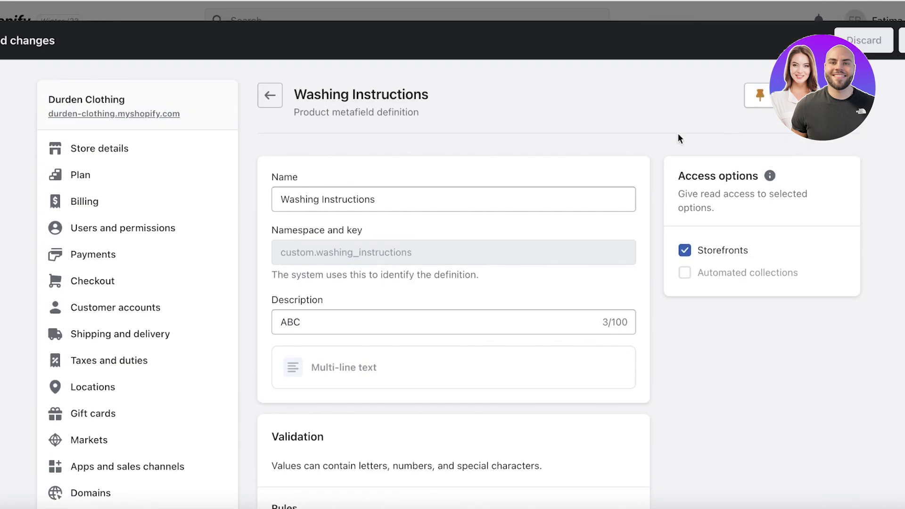
{"action": "scroll", "coordinate": [617, 222], "scroll_direction": "down", "scroll_amount": 2}
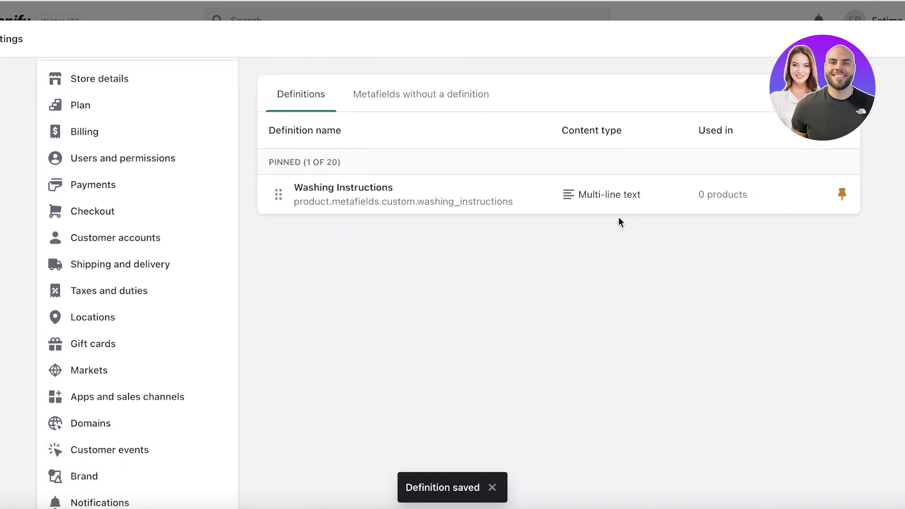
{"action": "key", "text": "Escape"}
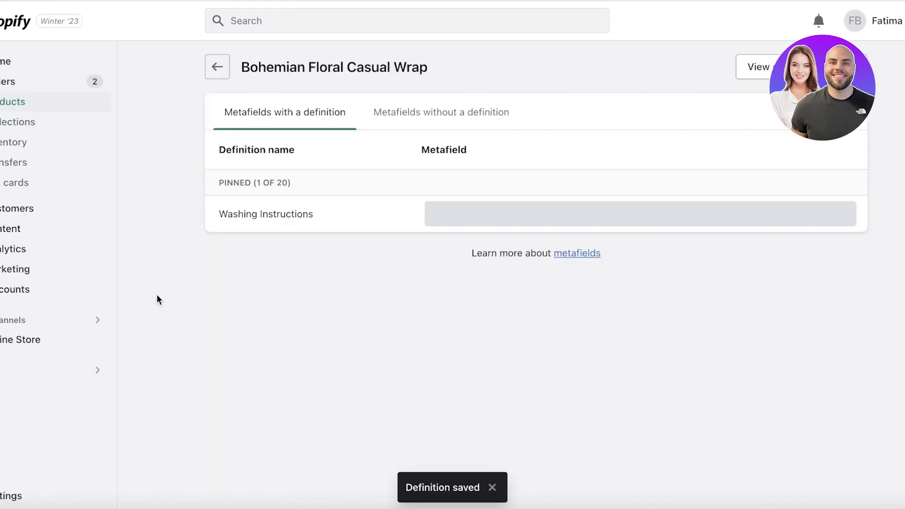
{"action": "left_click", "coordinate": [436, 123]}
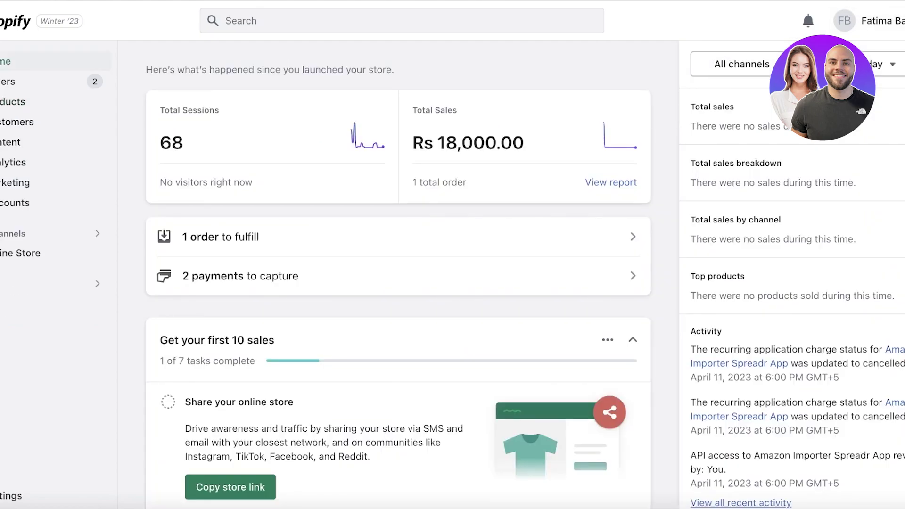
Leave the theme editor for the Online Store themes page
{"action": "scroll", "coordinate": [550, 139], "scroll_direction": "down", "scroll_amount": 5}
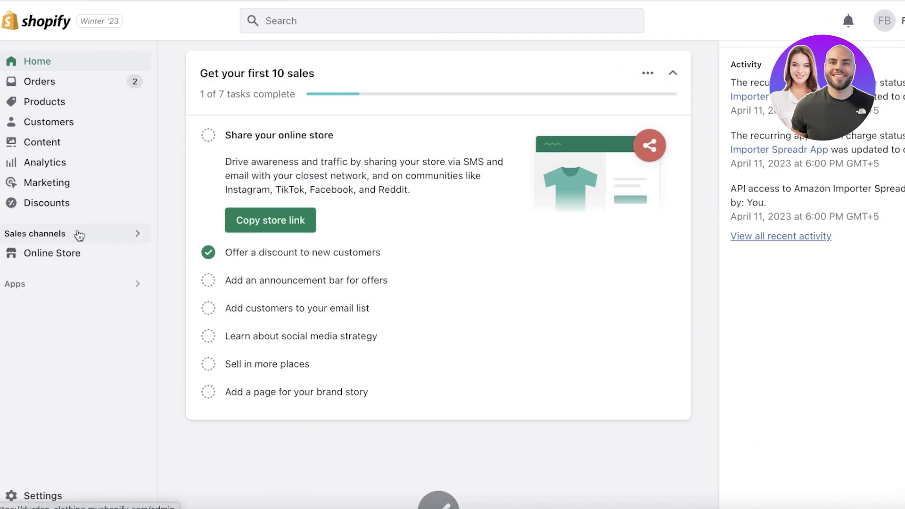
{"action": "left_click", "coordinate": [98, 265]}
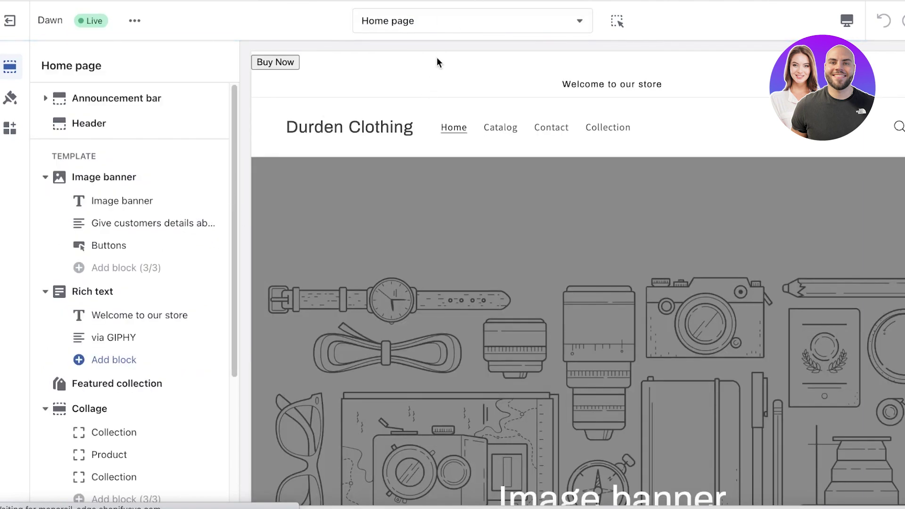
{"action": "left_click", "coordinate": [9, 21]}
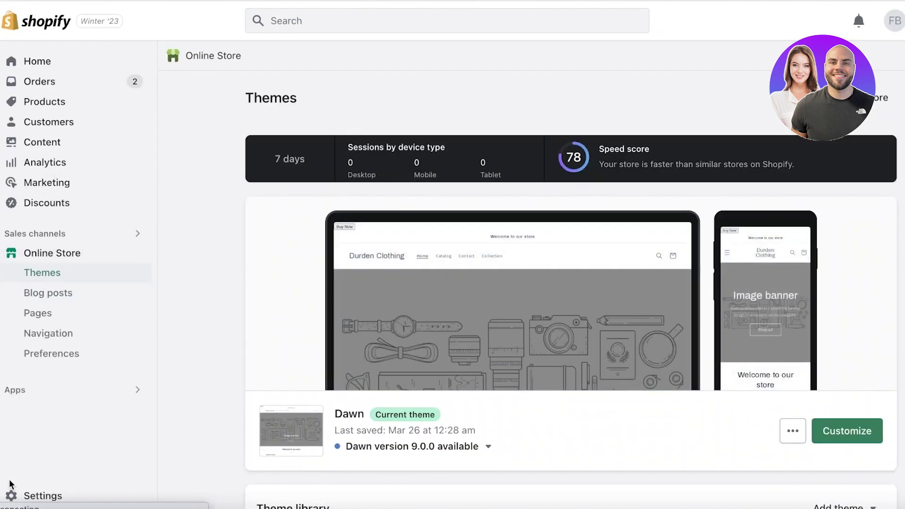
Go to Settings > Custom data and review the Products and Variants metafield definitions
{"action": "left_click", "coordinate": [11, 495]}
{"action": "scroll", "coordinate": [112, 352], "scroll_direction": "down", "scroll_amount": 10}
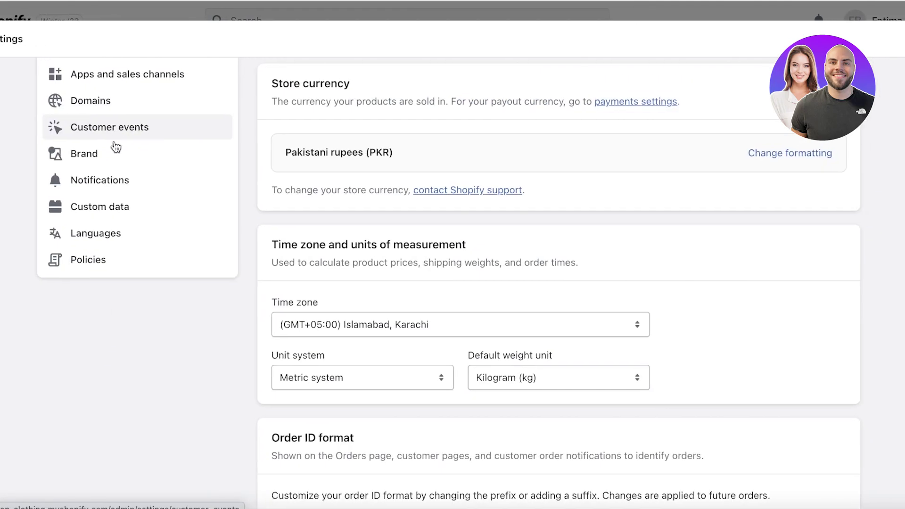
{"action": "left_click", "coordinate": [104, 206]}
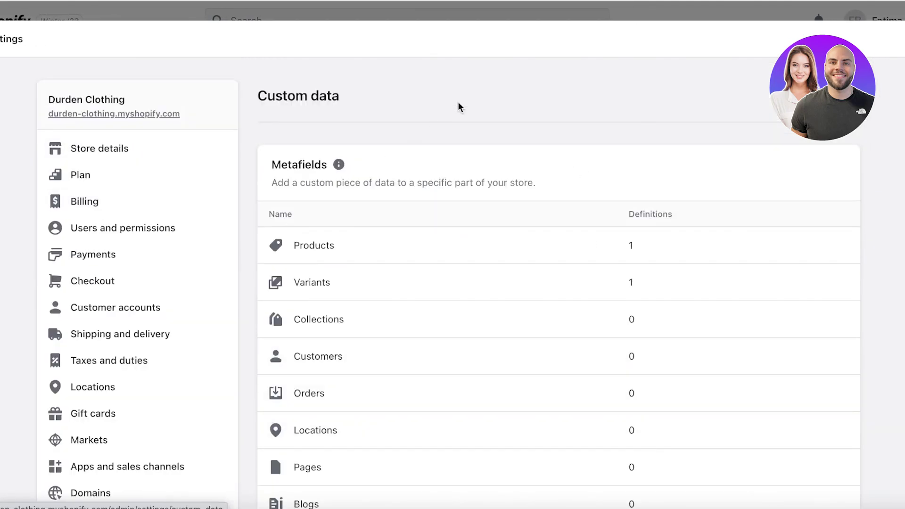
{"action": "scroll", "coordinate": [471, 113], "scroll_direction": "down", "scroll_amount": 3}
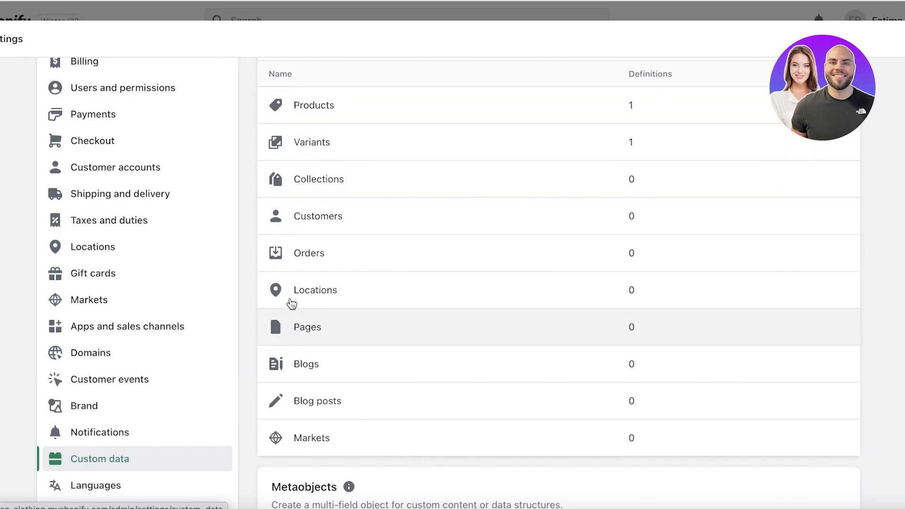
{"action": "left_click", "coordinate": [275, 105]}
{"action": "left_click", "coordinate": [268, 95]}
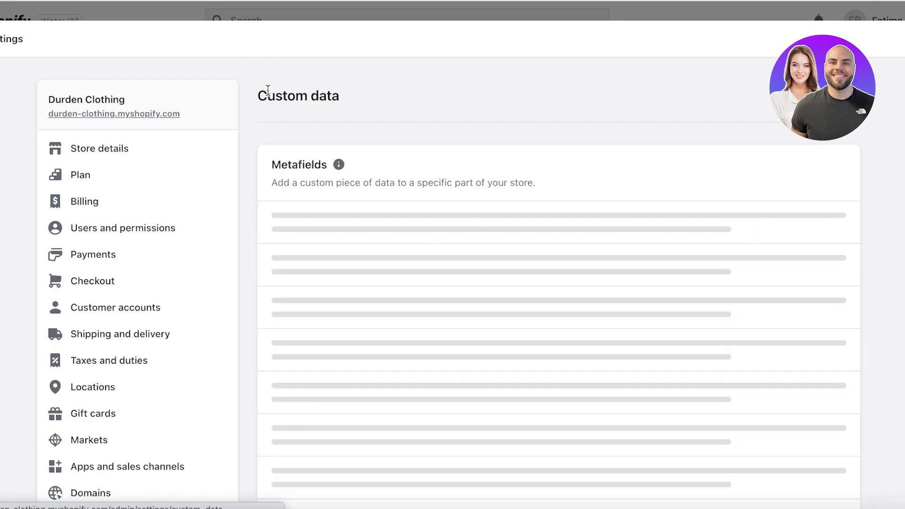
{"action": "scroll", "coordinate": [283, 212], "scroll_direction": "down", "scroll_amount": 5}
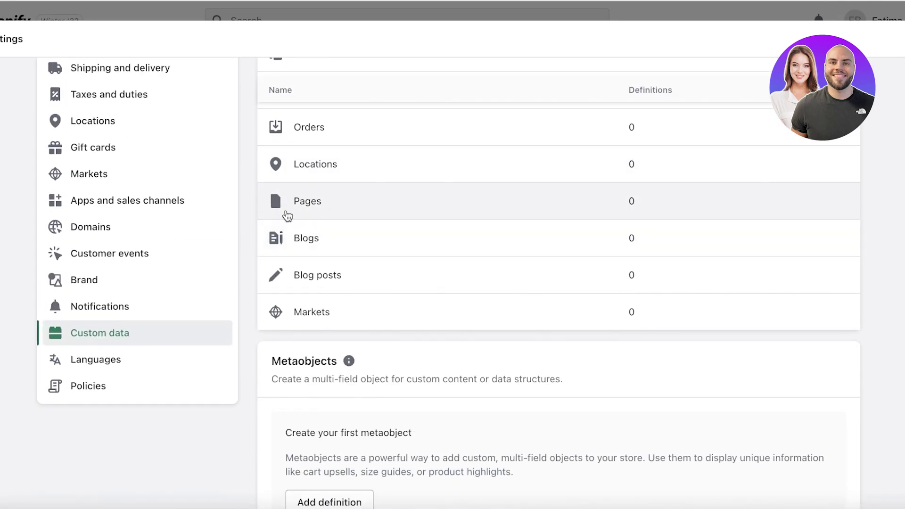
{"action": "scroll", "coordinate": [287, 194], "scroll_direction": "up", "scroll_amount": 3}
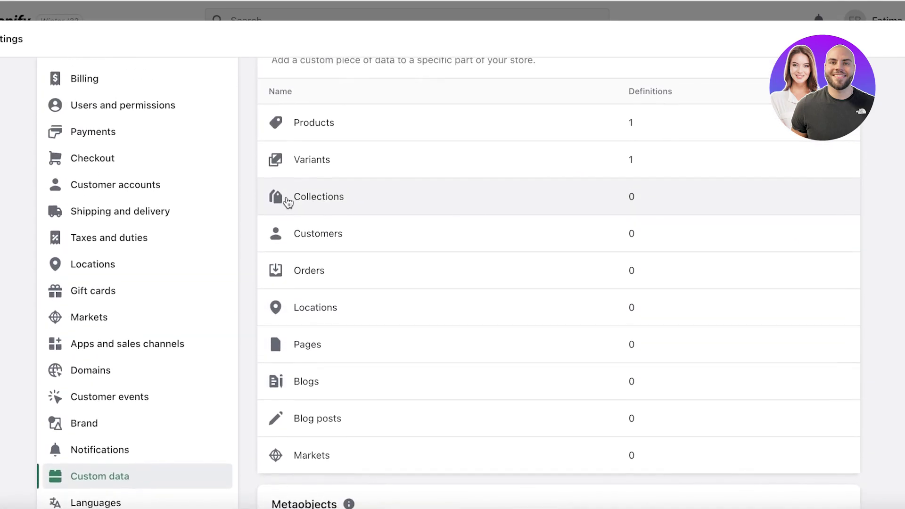
Open the Variants metafield definitions and pin Washing Instructions
{"action": "left_click", "coordinate": [282, 171]}
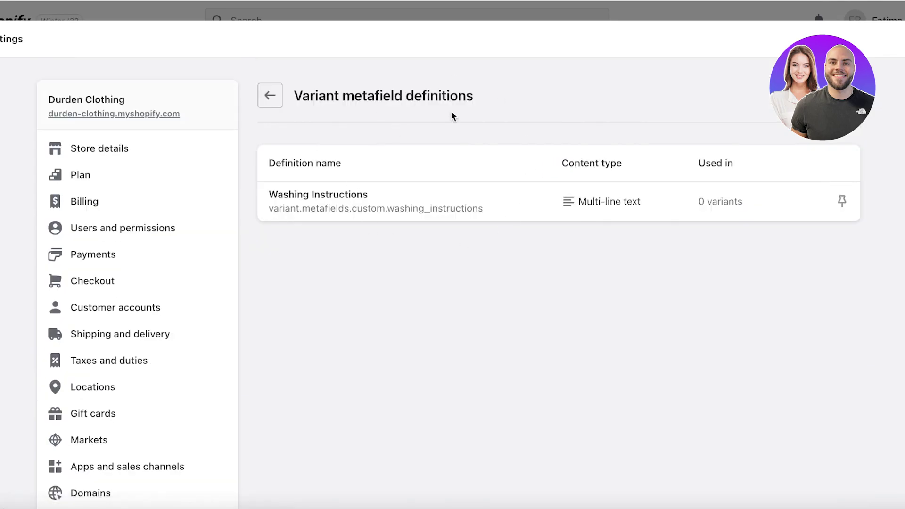
{"action": "left_click", "coordinate": [841, 202]}
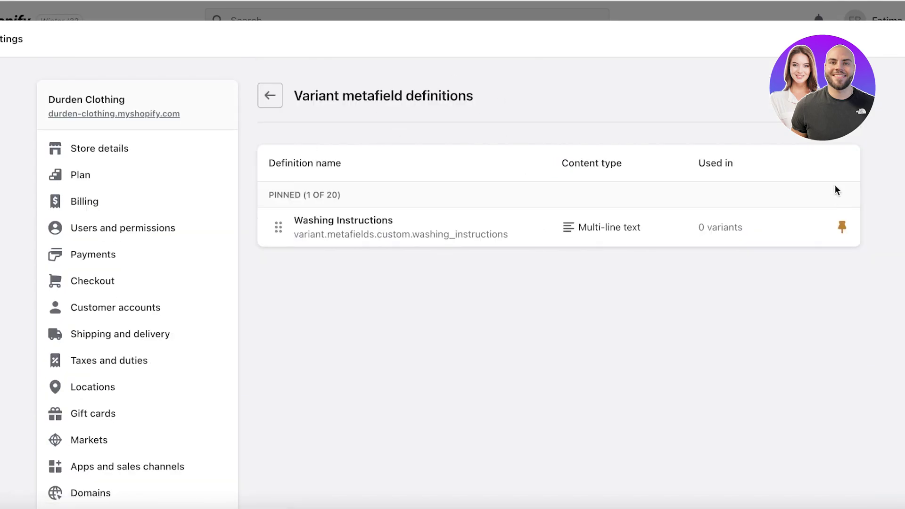